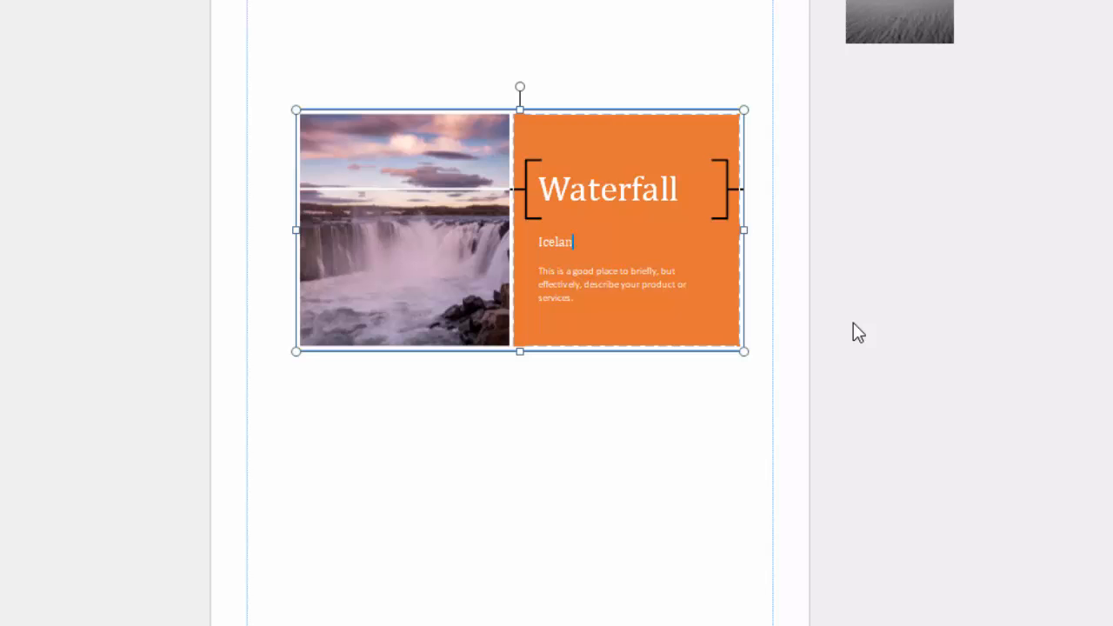
Replace the placeholder description under the Iceland subtitle with "This a waterfall in Iceland".
{"action": "left_click", "coordinate": [583, 301]}
{"action": "left_click", "coordinate": [557, 282]}
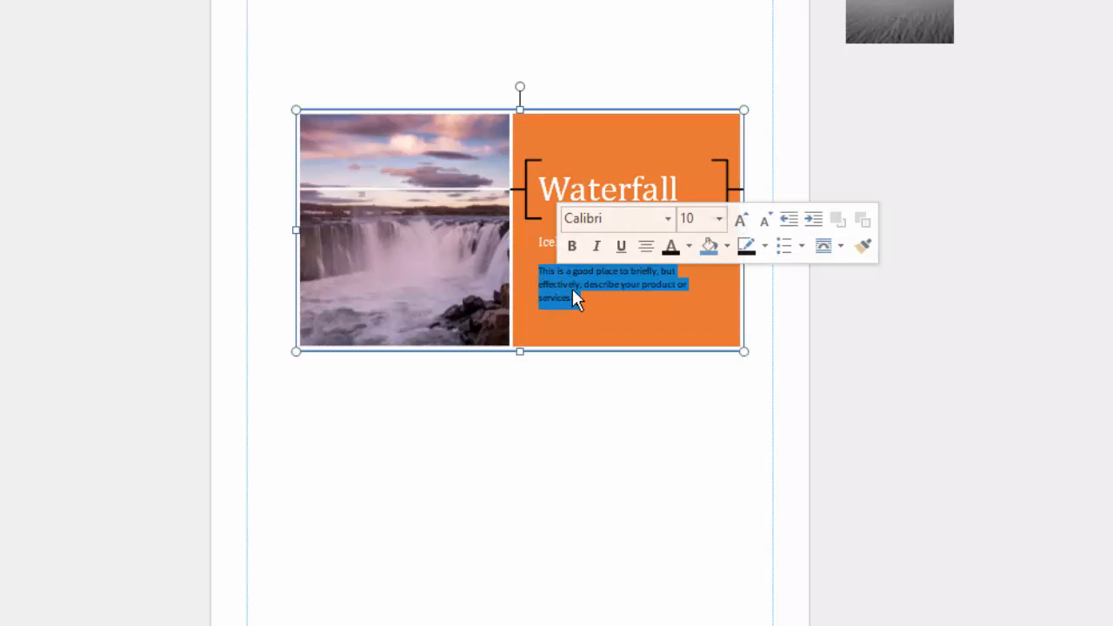
{"action": "type", "text": "This a waterfall"}
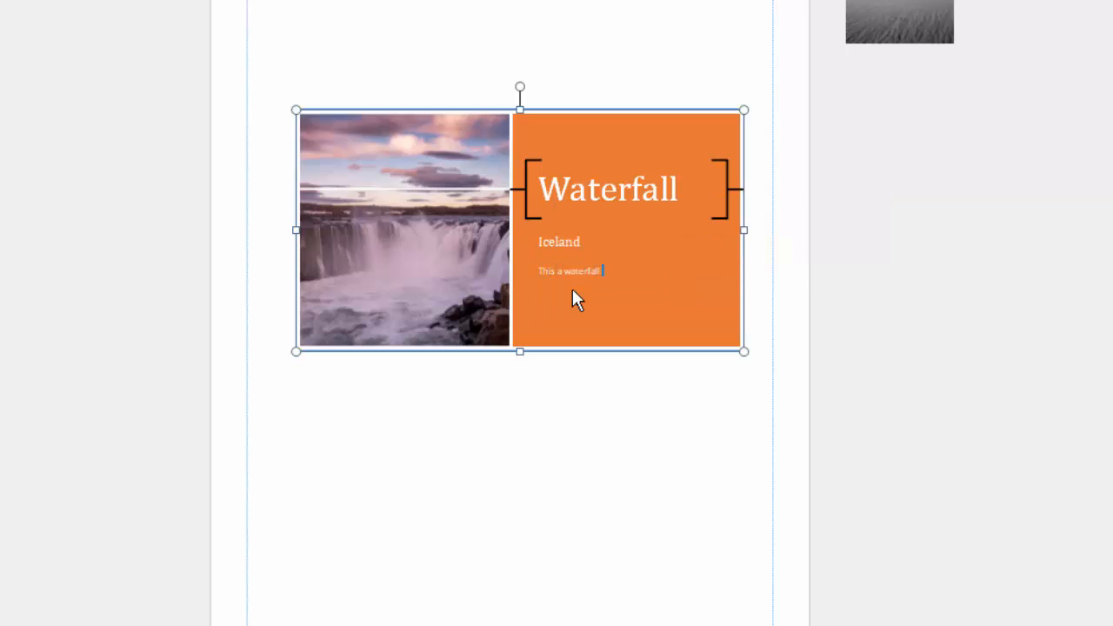
{"action": "type", "text": " in Iceland"}
{"action": "left_click", "coordinate": [708, 320]}
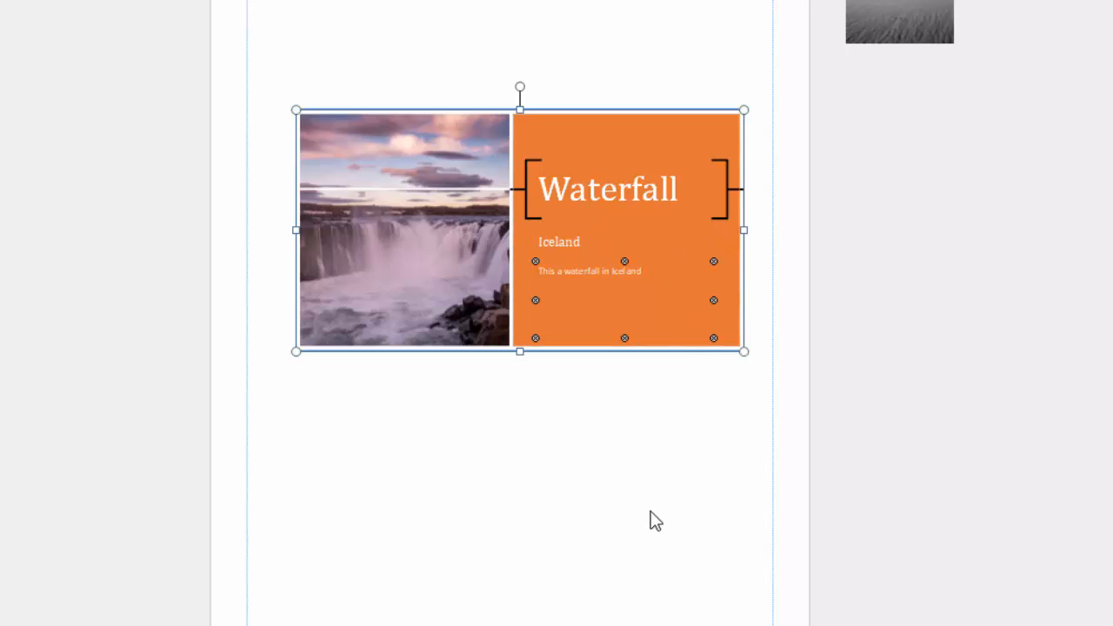
Fill the orange panel behind the Waterfall text with a medium plum-pink tint from the scheme colours.
{"action": "left_click", "coordinate": [701, 124]}
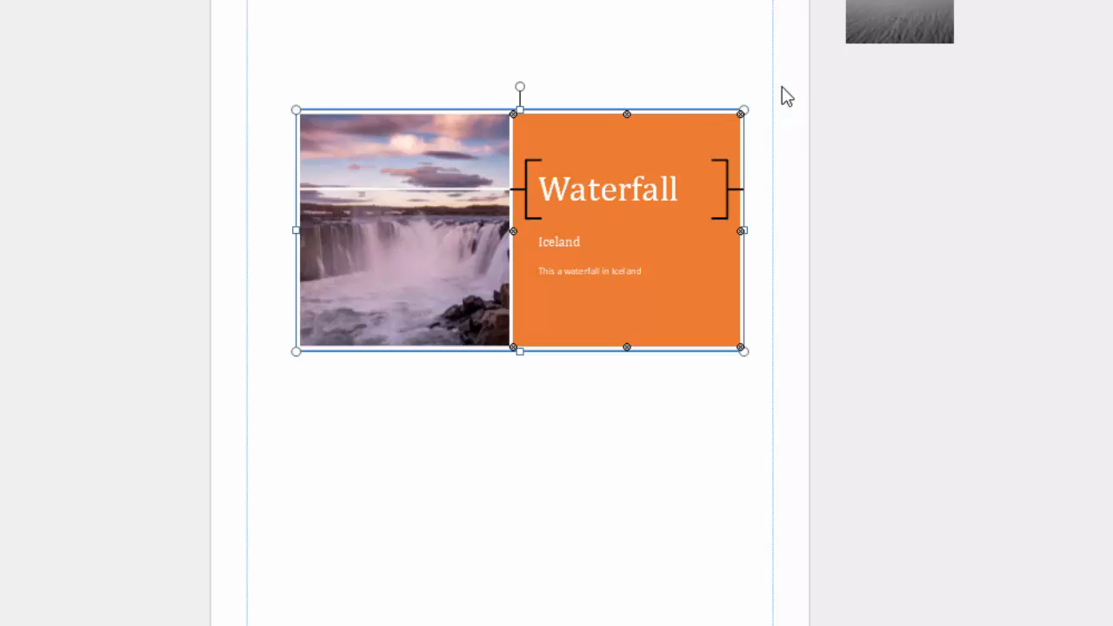
{"action": "left_click_drag", "start_coordinate": [718, 125], "coordinate": [718, 124]}
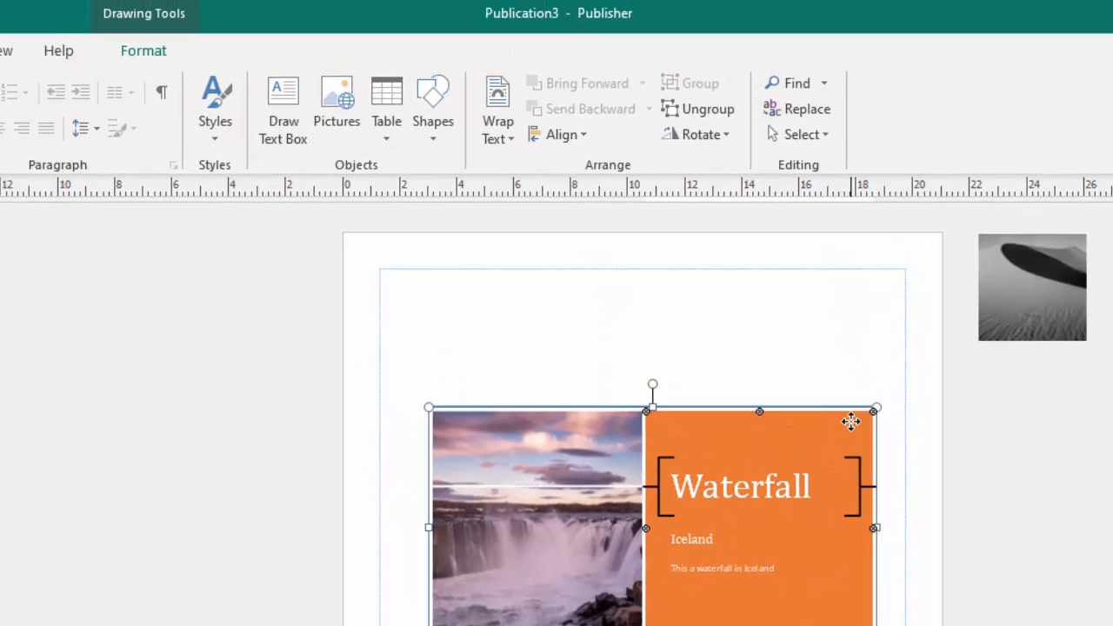
{"action": "left_click", "coordinate": [151, 17]}
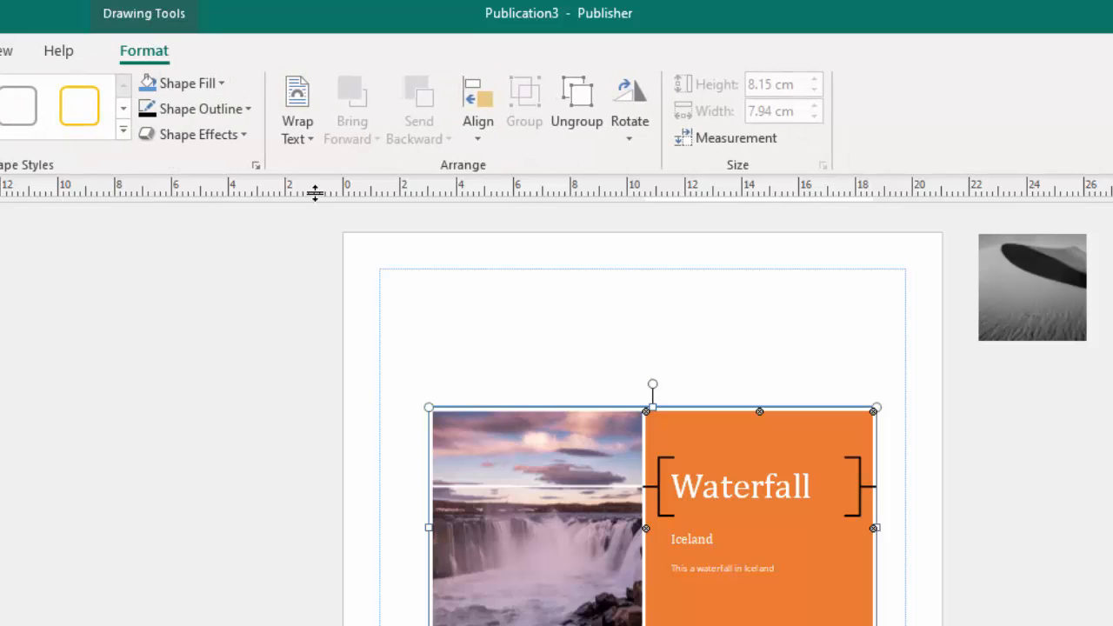
{"action": "left_click", "coordinate": [219, 82]}
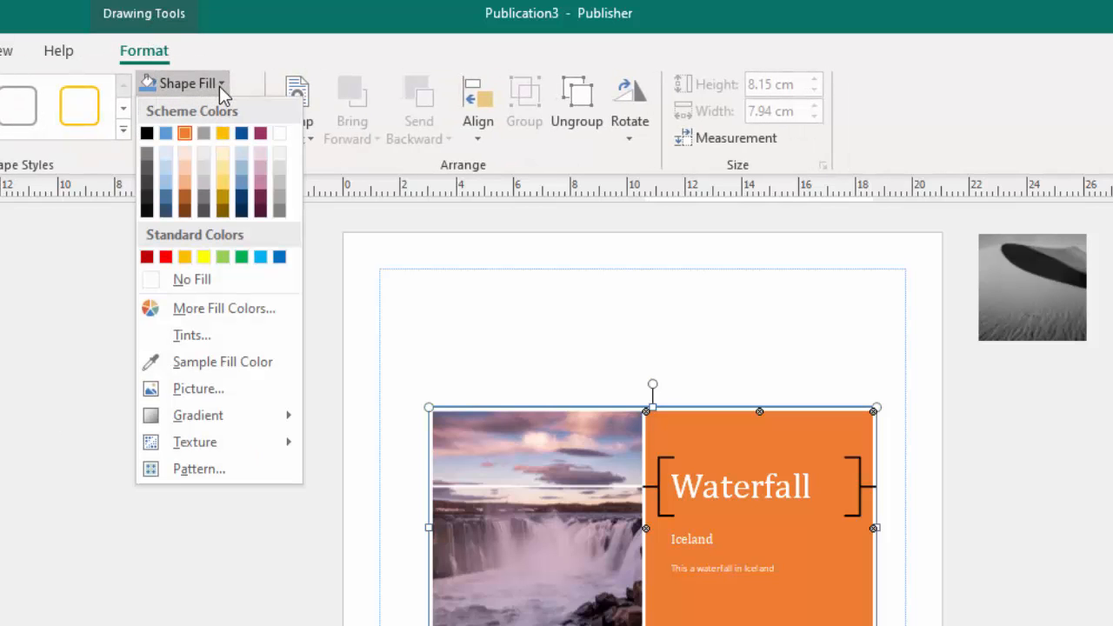
{"action": "left_click", "coordinate": [261, 180]}
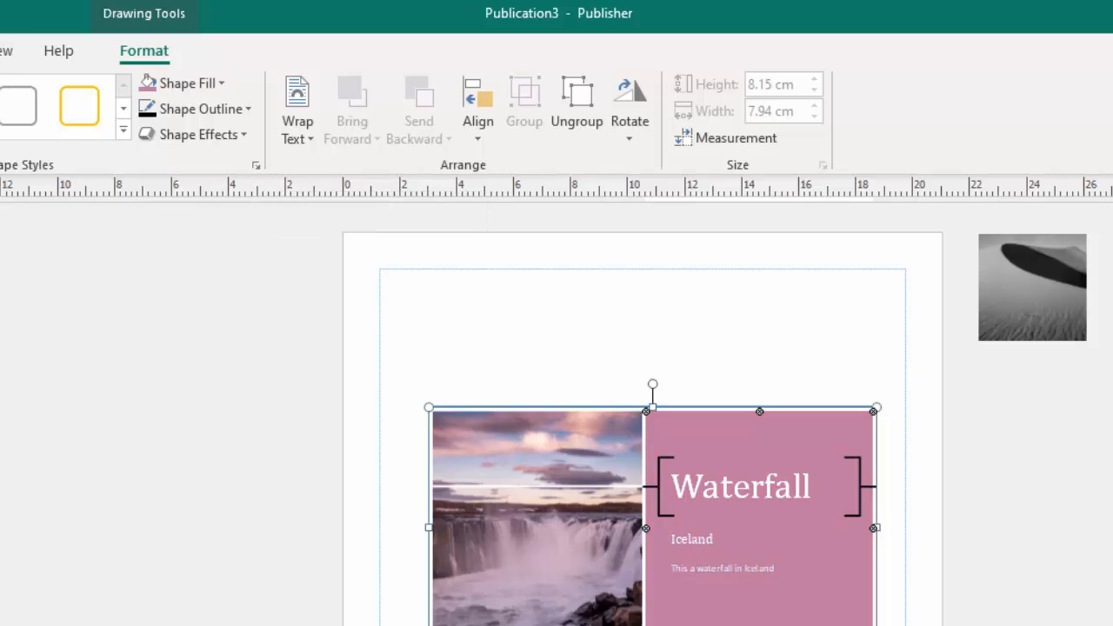
{"action": "key", "text": "Escape"}
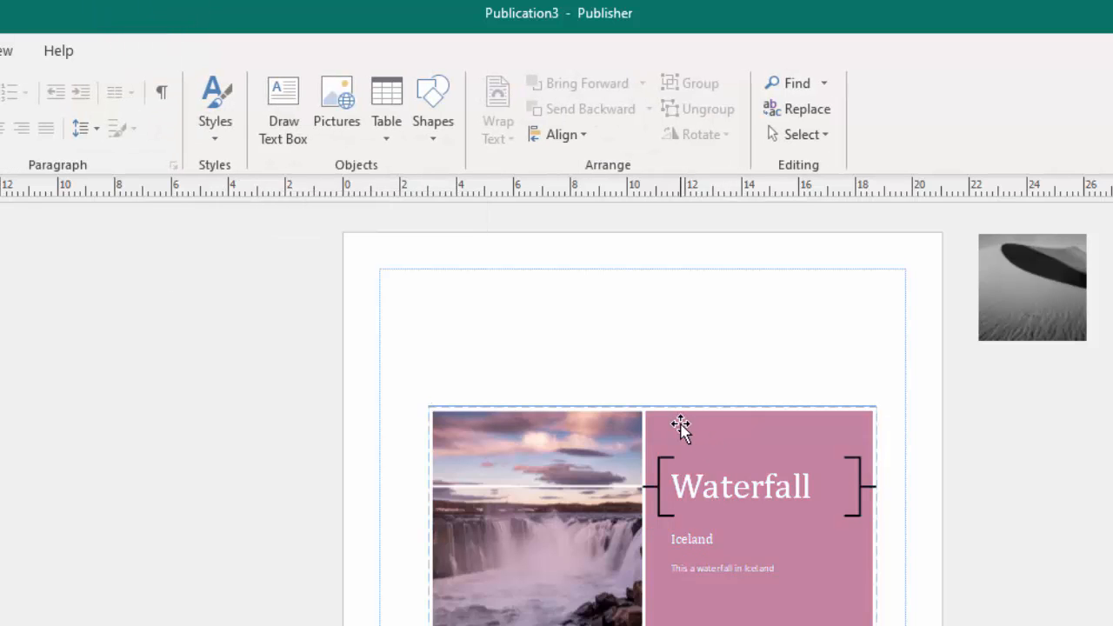
Move the grouped waterfall picture and sidebar to the upper-left corner of the page margins.
{"action": "left_click_drag", "start_coordinate": [684, 425], "coordinate": [630, 280]}
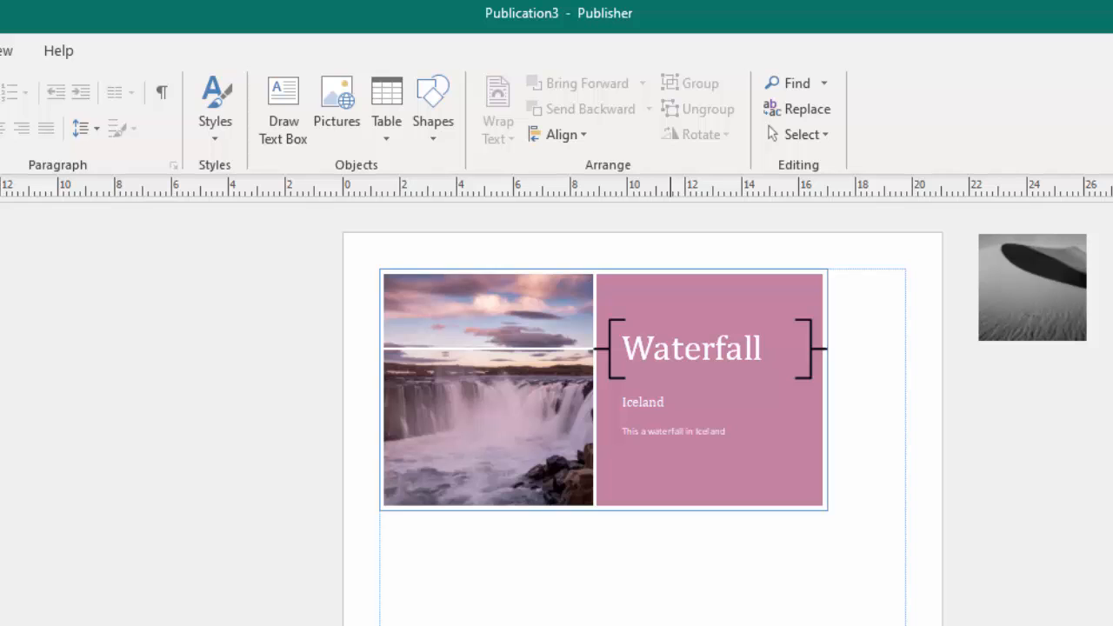
{"action": "left_click", "coordinate": [502, 452]}
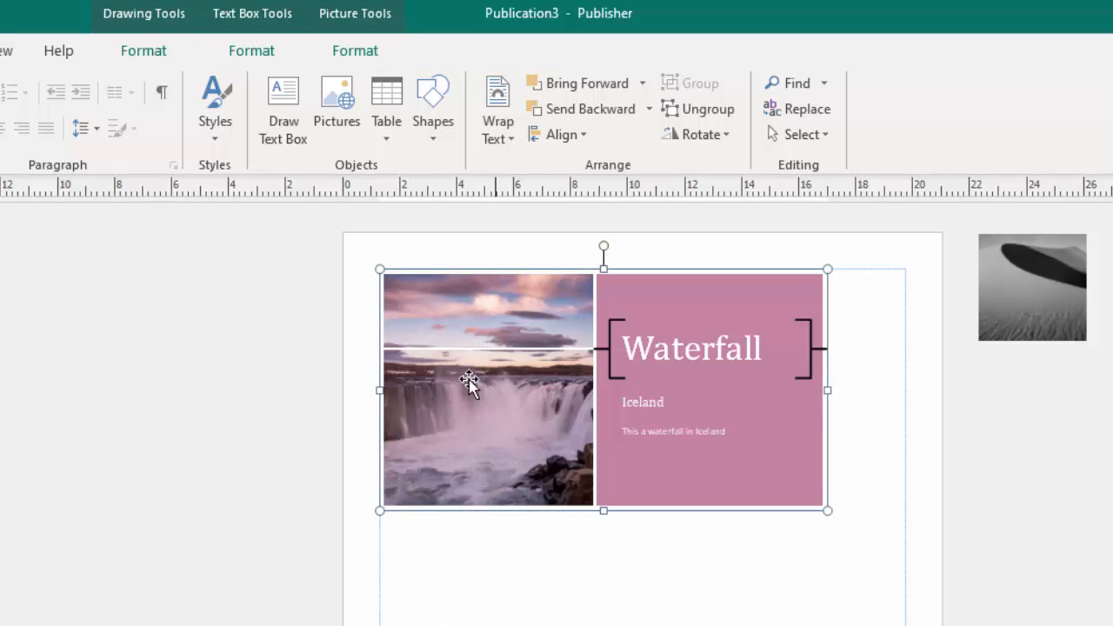
{"action": "left_click", "coordinate": [501, 404]}
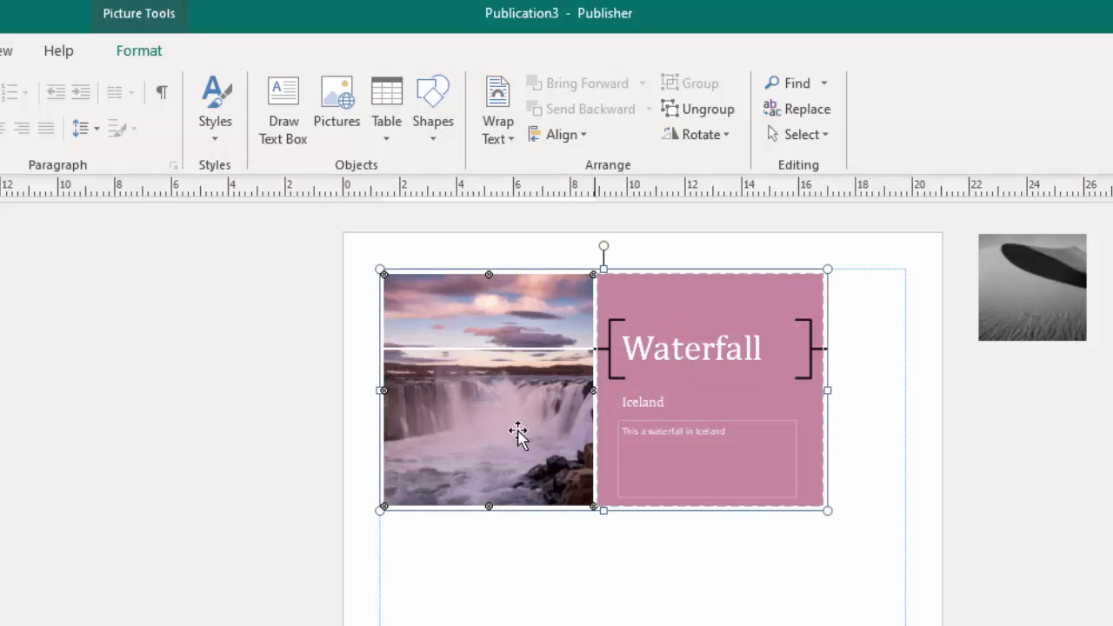
{"action": "left_click", "coordinate": [712, 624]}
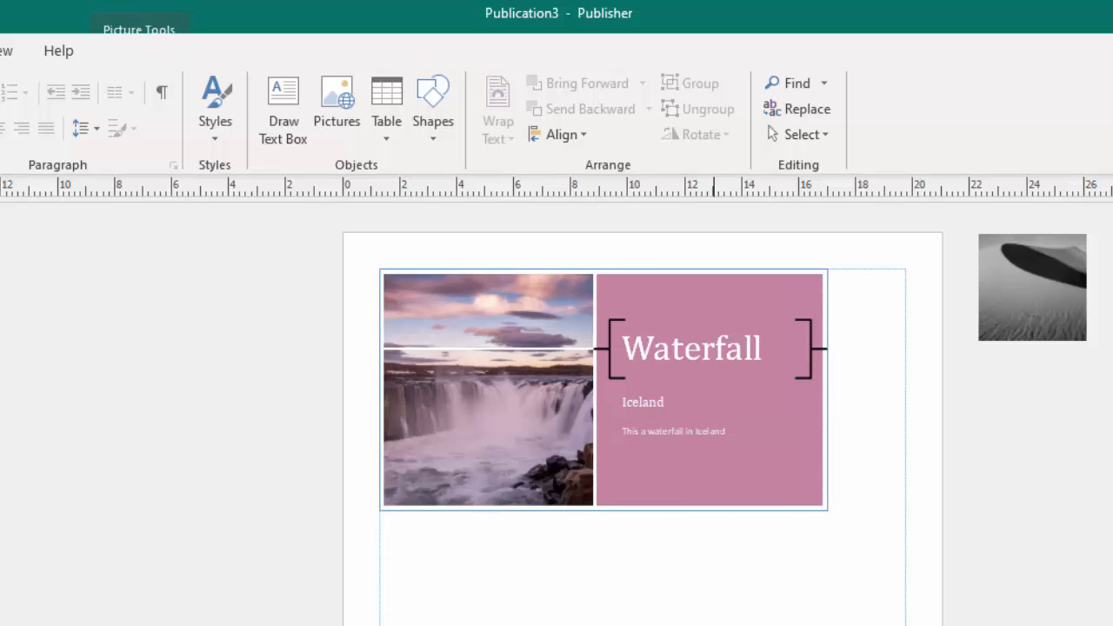
Save the waterfall group as a building block titled "Picture and sidebar".
{"action": "left_click", "coordinate": [588, 415]}
{"action": "right_click", "coordinate": [591, 420]}
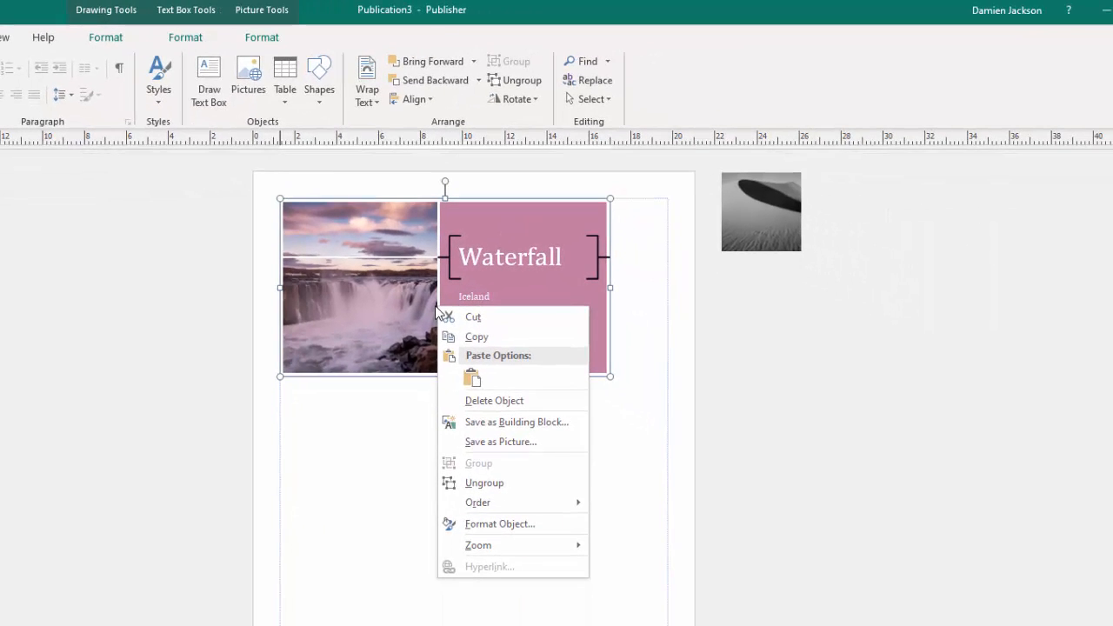
{"action": "left_click", "coordinate": [493, 422]}
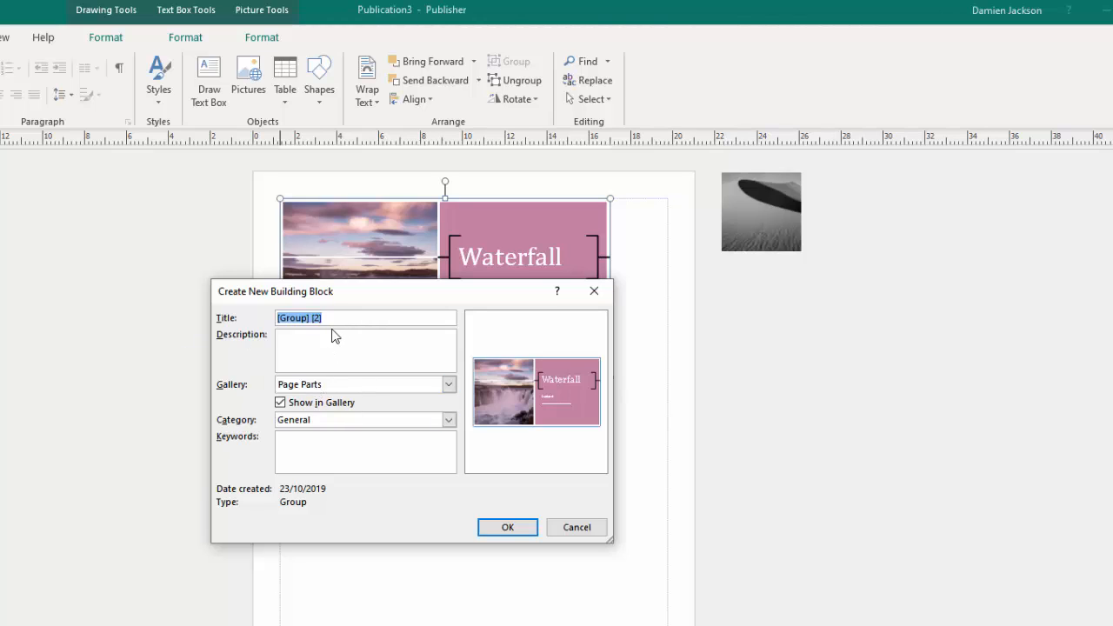
{"action": "left_click_drag", "start_coordinate": [329, 317], "coordinate": [229, 300]}
{"action": "type", "text": "Picture and sidebar"}
{"action": "left_click", "coordinate": [507, 528]}
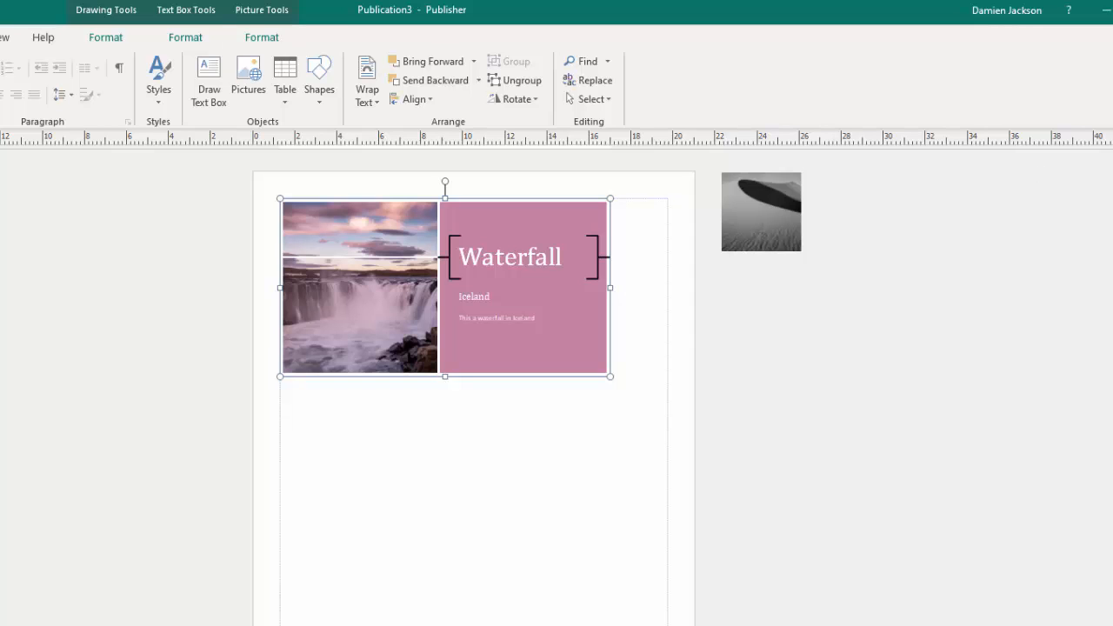
Create a new blank publication.
{"action": "key", "text": "alt+f"}
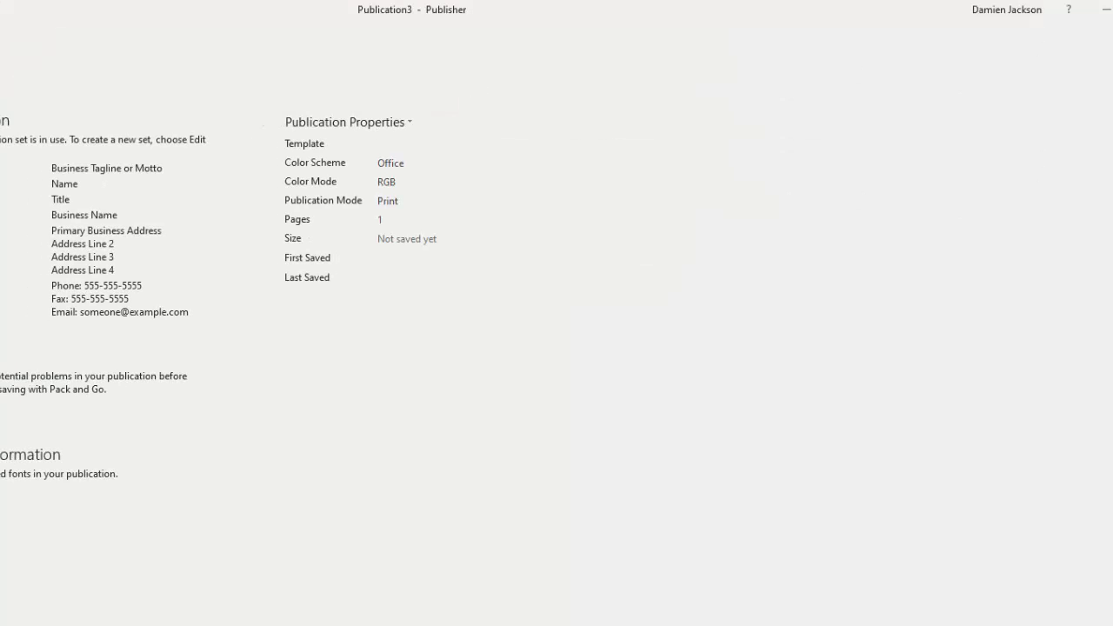
{"action": "key", "text": "n"}
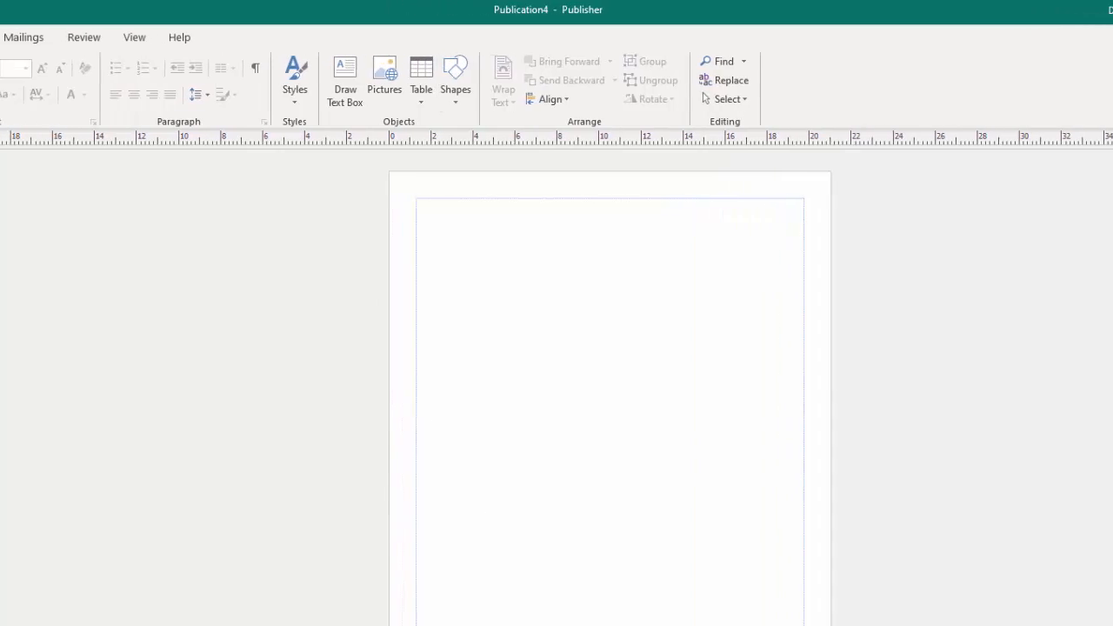
Insert the saved waterfall page part and move it to the upper-left corner of the page margins.
{"action": "left_click", "coordinate": [87, 37]}
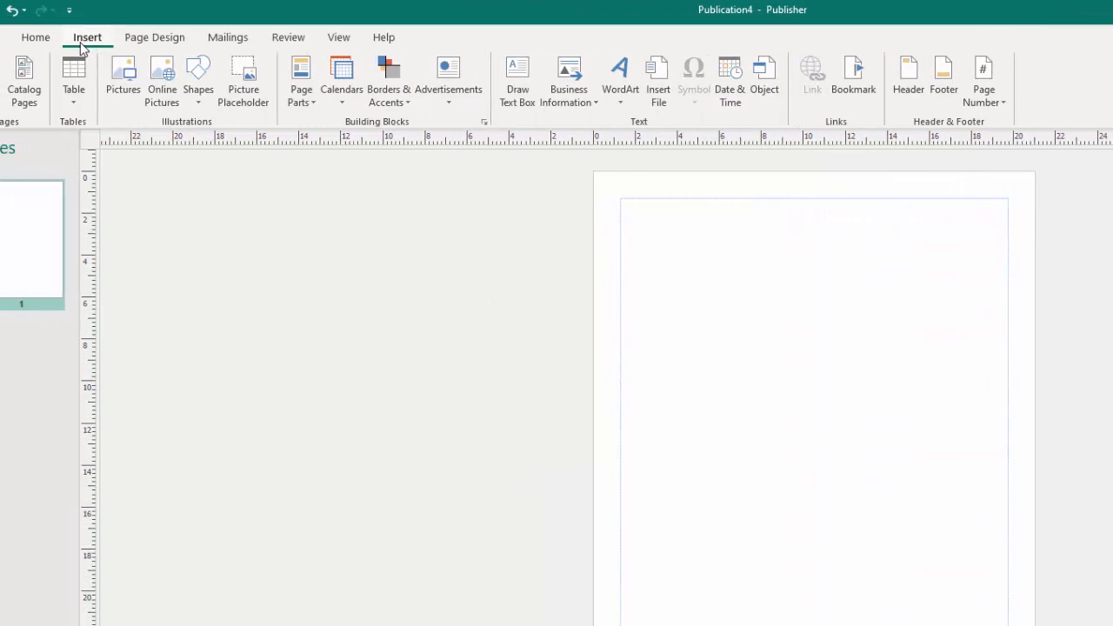
{"action": "left_click", "coordinate": [314, 101]}
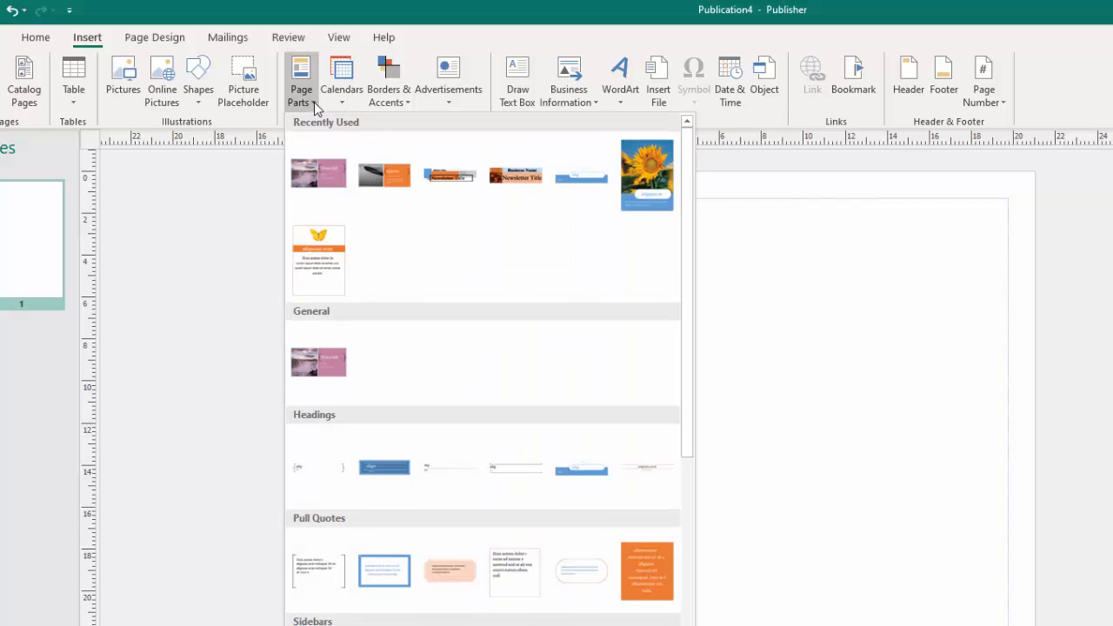
{"action": "left_click", "coordinate": [321, 173]}
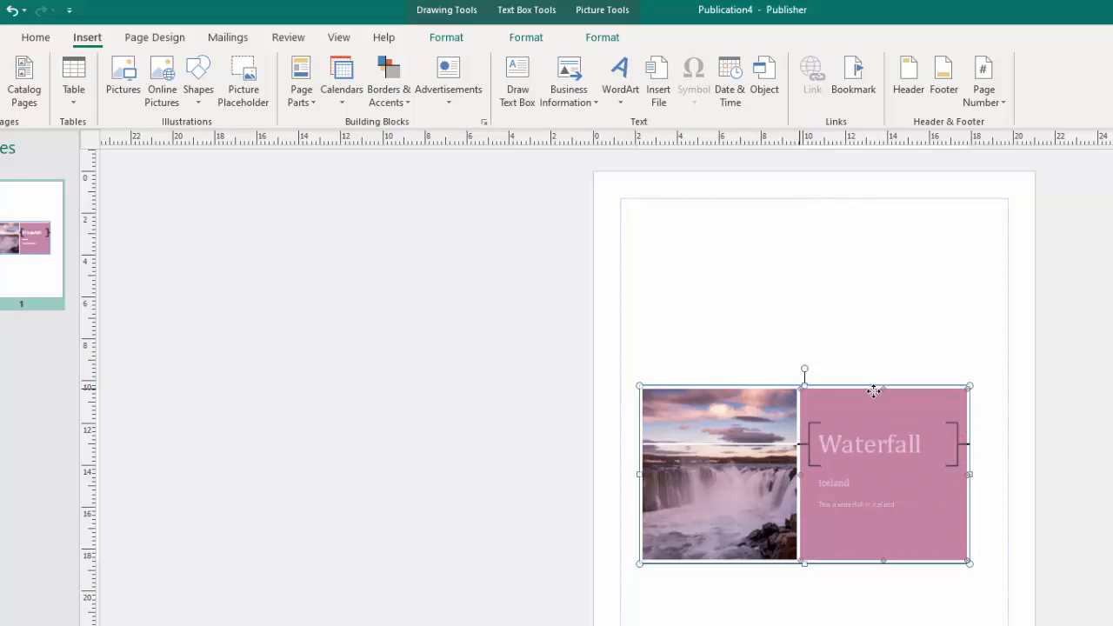
{"action": "left_click_drag", "start_coordinate": [873, 389], "coordinate": [854, 207]}
{"action": "left_click", "coordinate": [702, 292]}
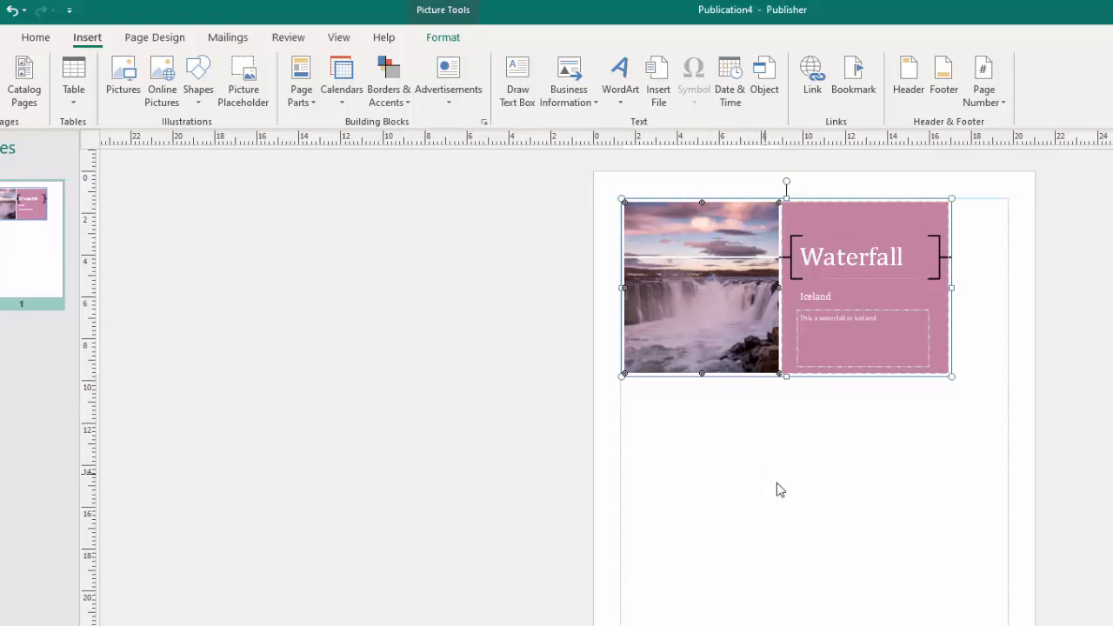
{"action": "left_click", "coordinate": [850, 579]}
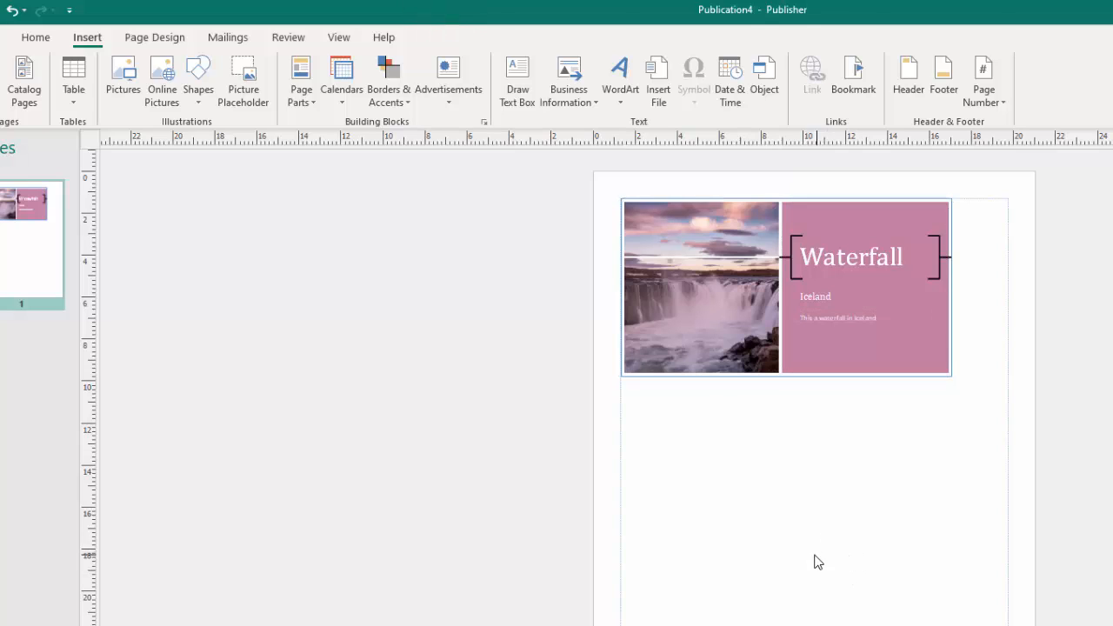
Delete the waterfall page part from the new publication's page.
{"action": "left_click", "coordinate": [949, 316]}
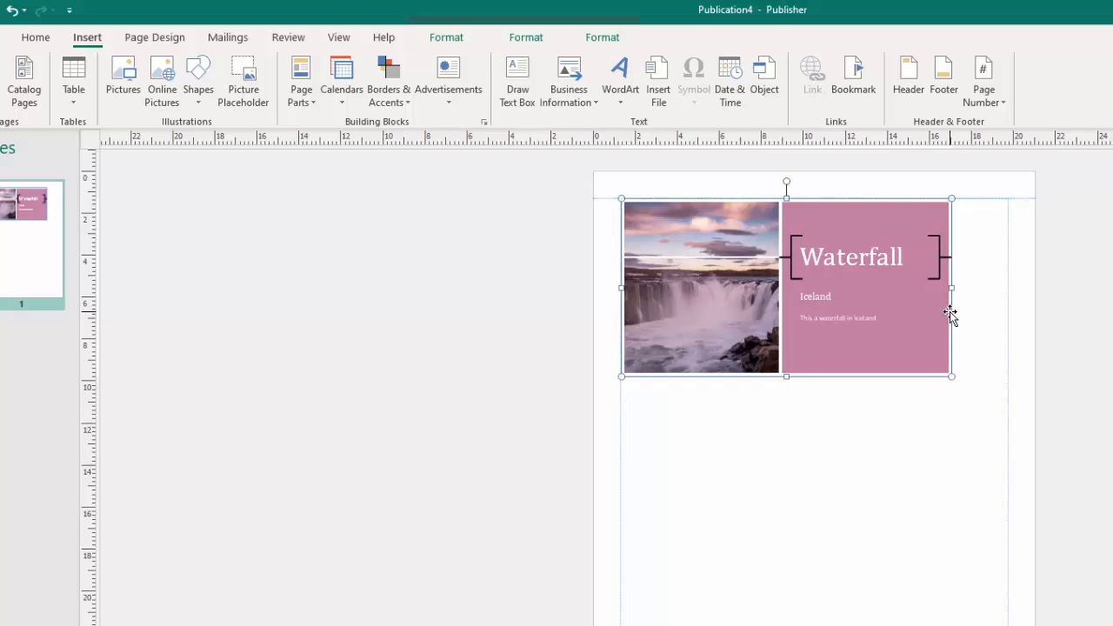
{"action": "key", "text": "Delete"}
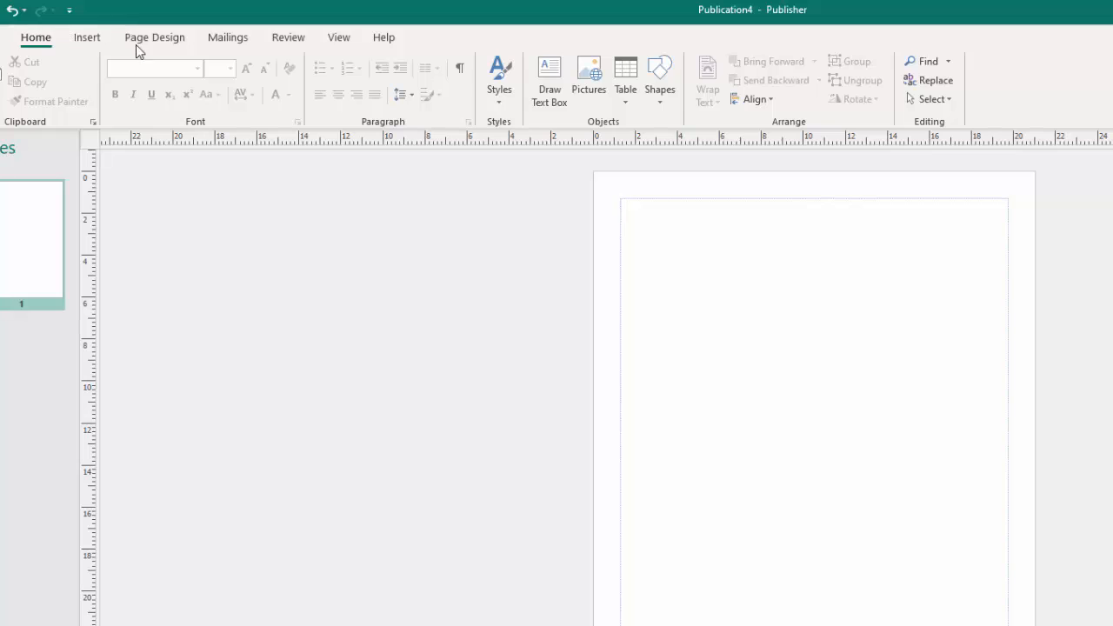
Insert the bar accent of alternating black and blue squares and move it to the page's upper-left corner.
{"action": "left_click", "coordinate": [93, 39]}
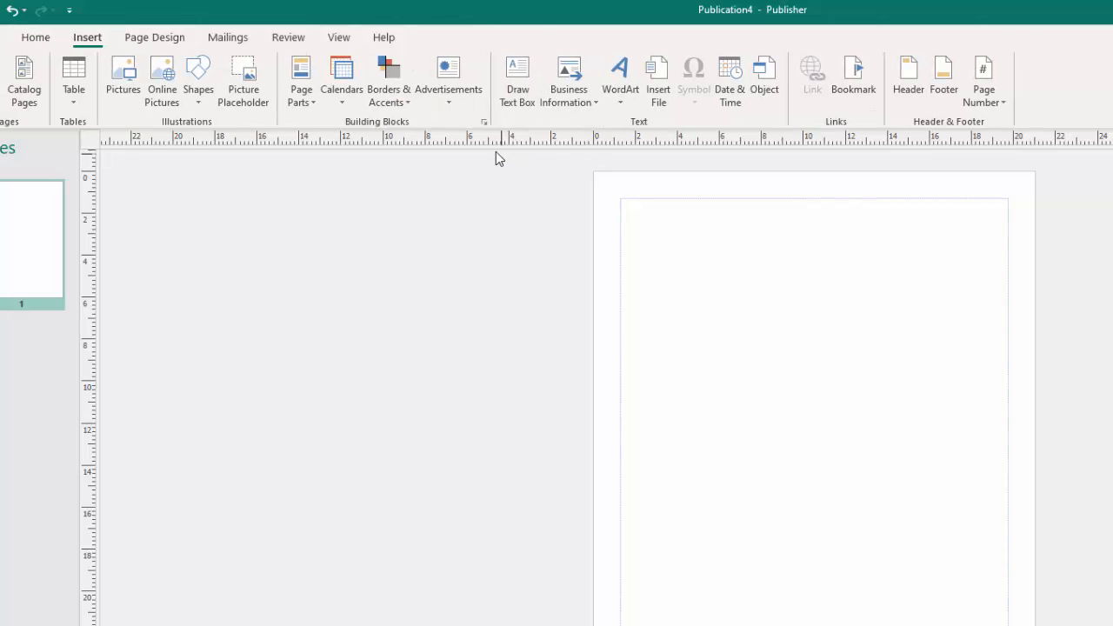
{"action": "left_click", "coordinate": [406, 102]}
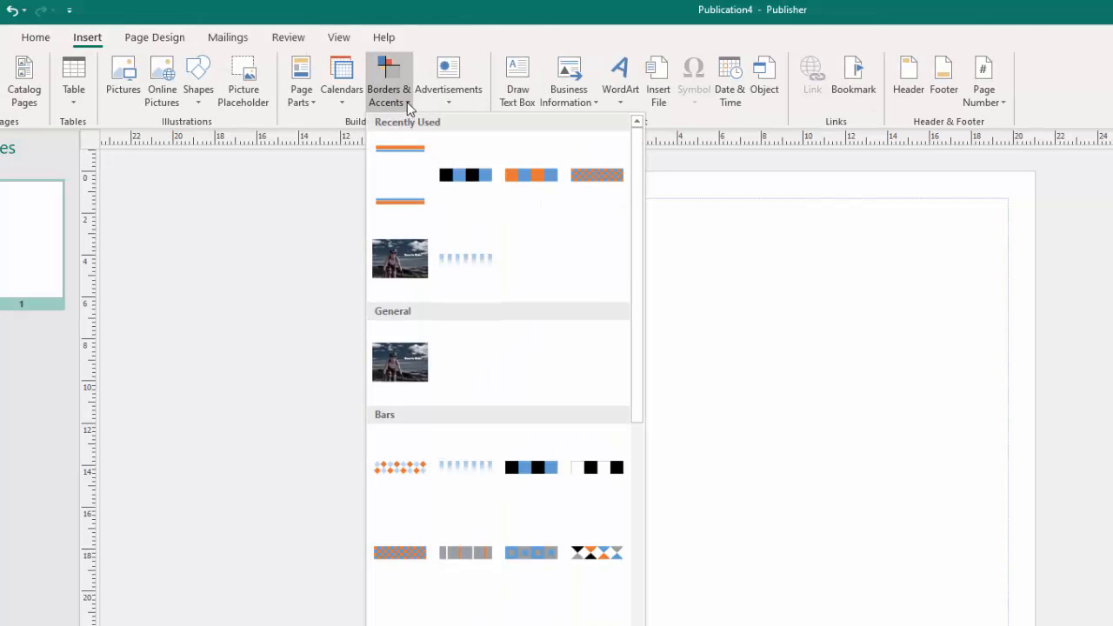
{"action": "scroll", "coordinate": [573, 308], "scroll_direction": "down", "scroll_amount": 5}
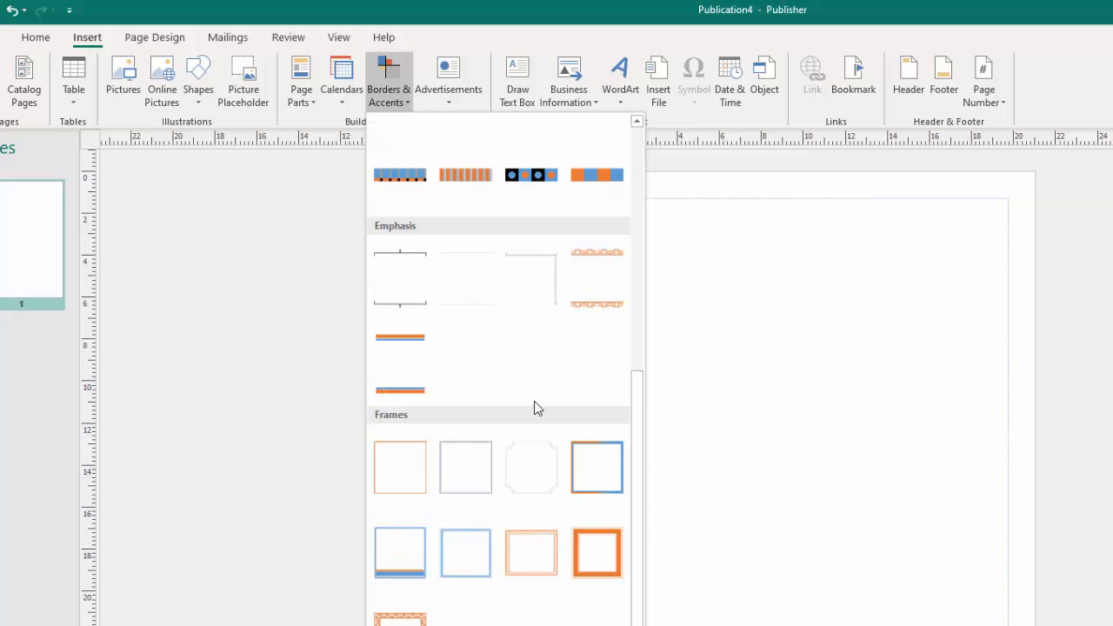
{"action": "scroll", "coordinate": [500, 600], "scroll_direction": "up", "scroll_amount": 5}
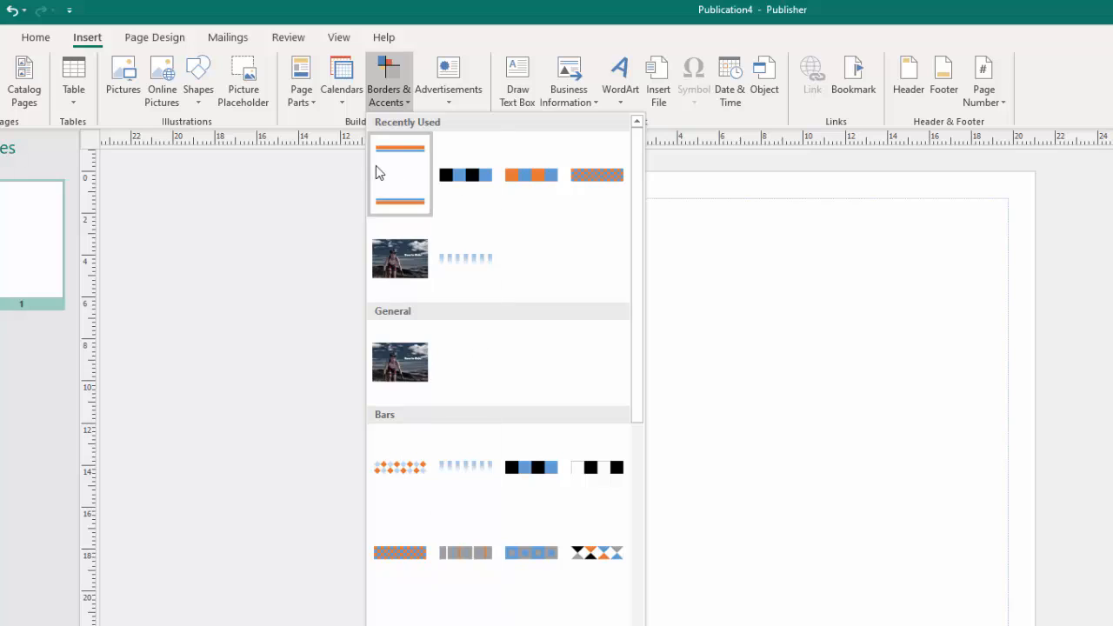
{"action": "left_click", "coordinate": [461, 176]}
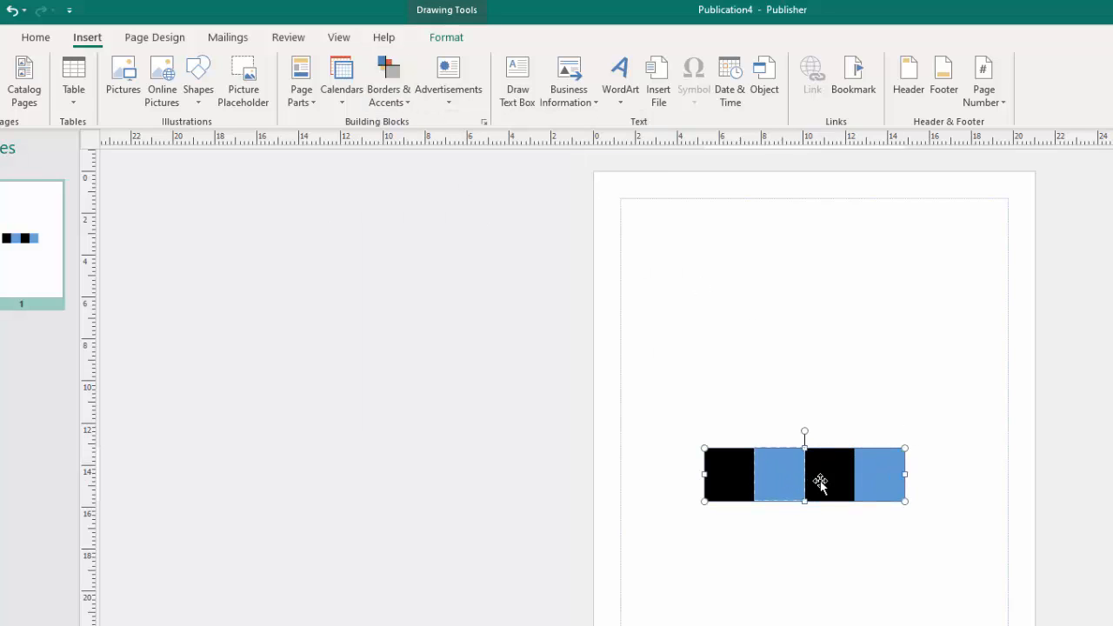
{"action": "left_click_drag", "start_coordinate": [820, 482], "coordinate": [701, 203]}
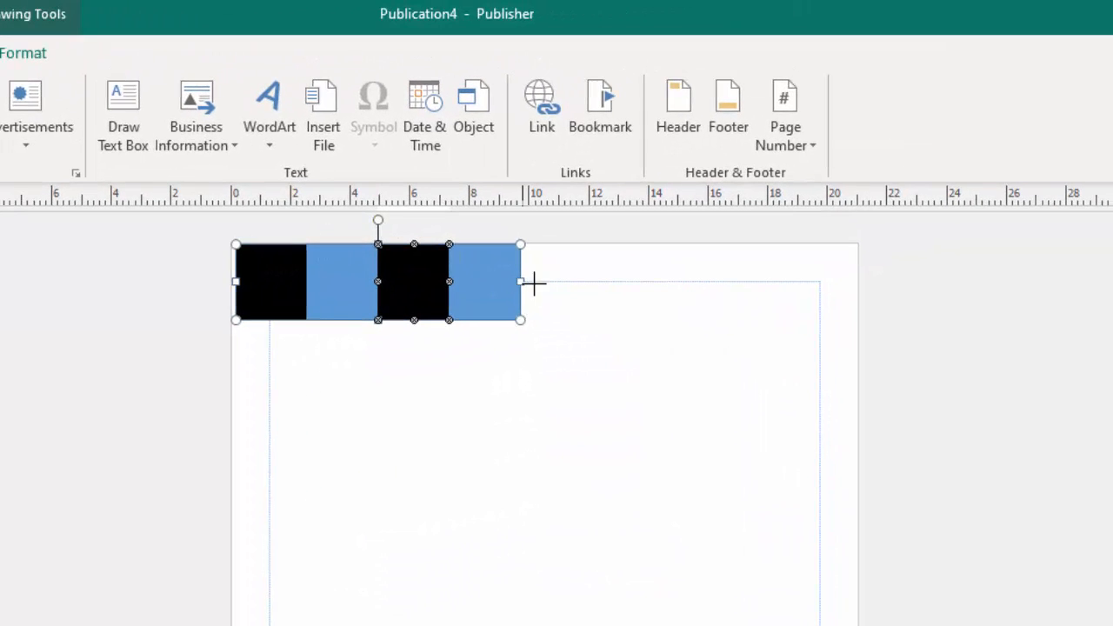
Stretch the black and blue bar across the page's full width and reduce its height to about 1.27 cm.
{"action": "left_click_drag", "start_coordinate": [534, 282], "coordinate": [895, 293]}
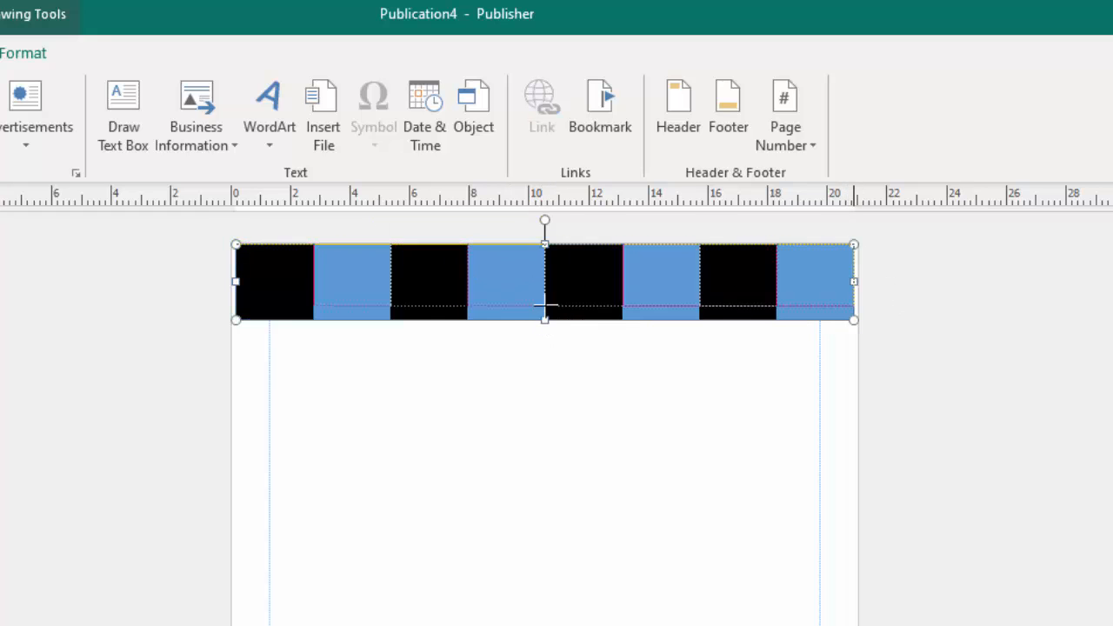
{"action": "left_click_drag", "start_coordinate": [544, 304], "coordinate": [544, 282]}
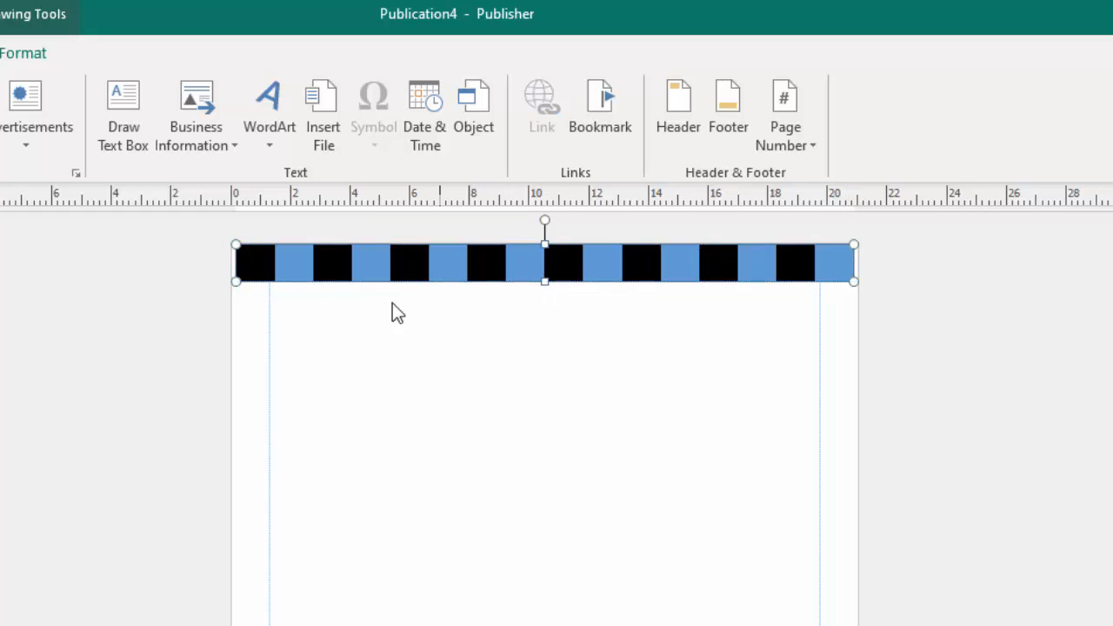
Fill the bar's seventh square with the gold scheme colour and its tenth square with standard yellow.
{"action": "left_click", "coordinate": [471, 273]}
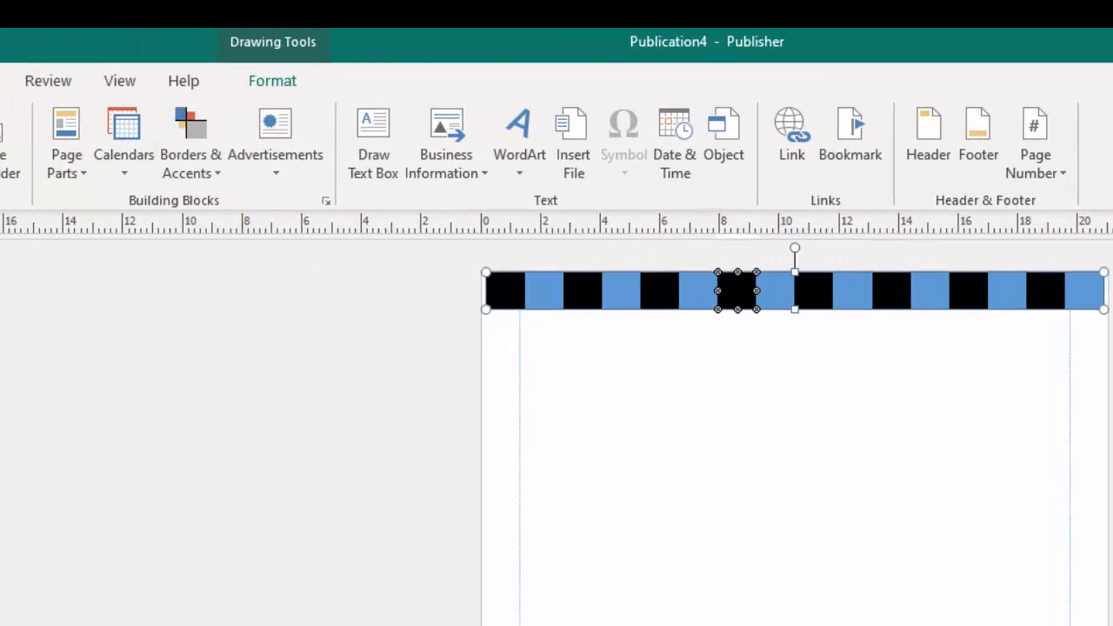
{"action": "left_click", "coordinate": [298, 83]}
{"action": "left_click", "coordinate": [352, 113]}
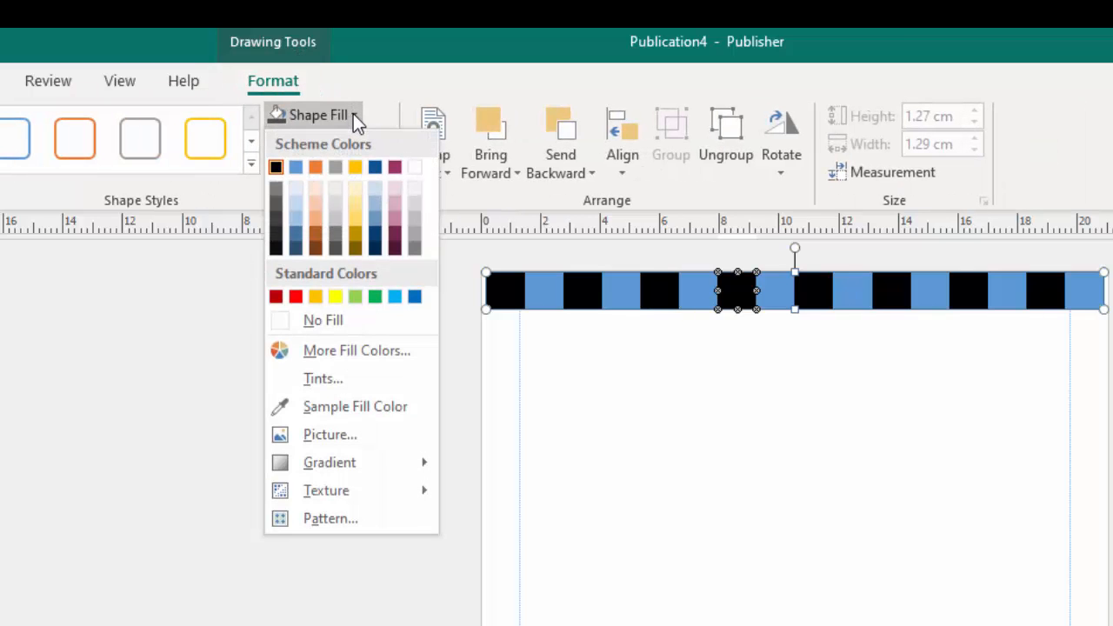
{"action": "left_click", "coordinate": [359, 164]}
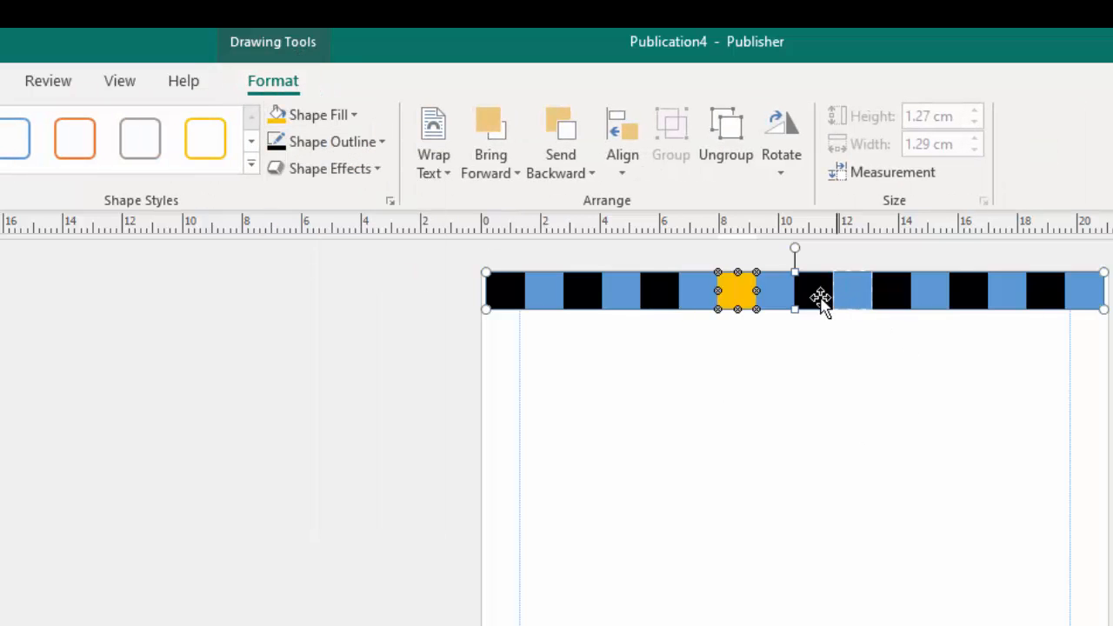
{"action": "left_click", "coordinate": [852, 297]}
{"action": "left_click", "coordinate": [339, 118]}
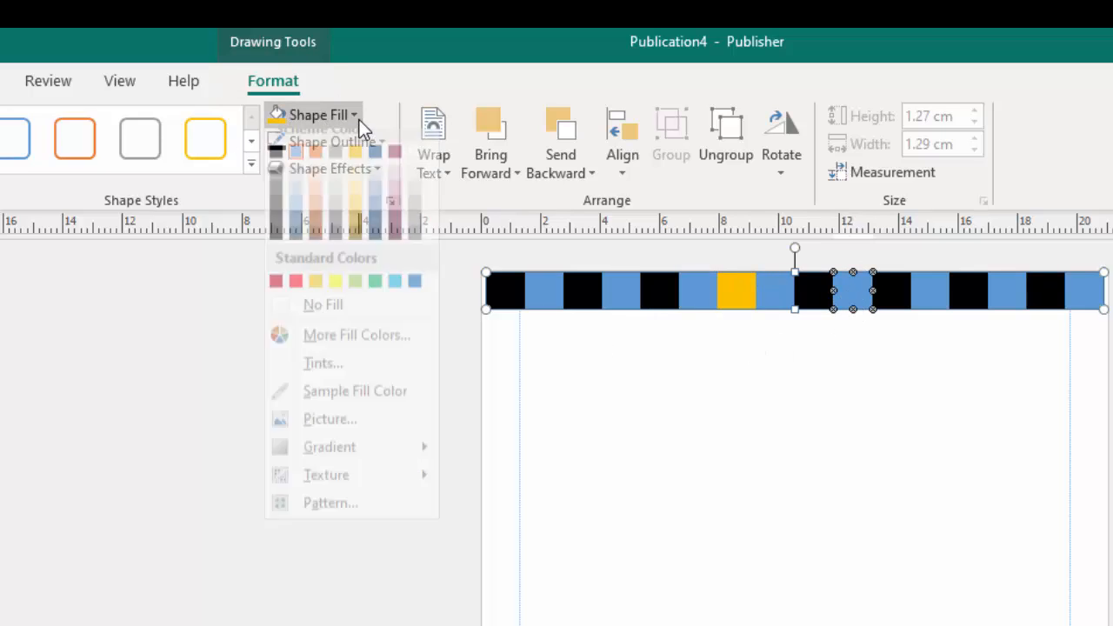
{"action": "left_click", "coordinate": [335, 296]}
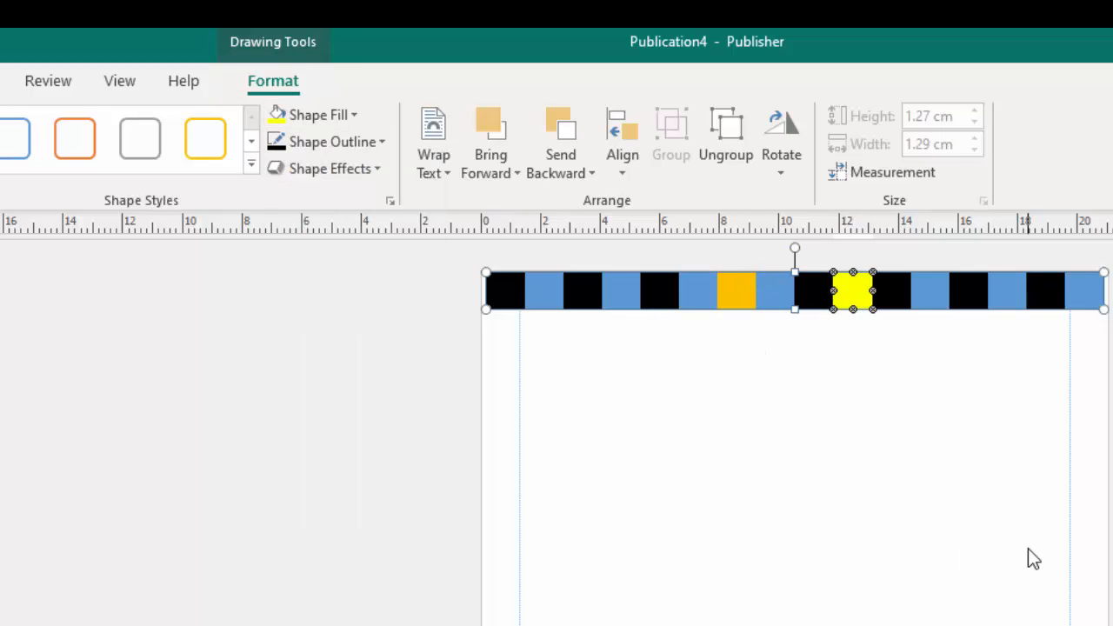
Delete the whole recoloured bar from the page.
{"action": "left_click", "coordinate": [886, 525]}
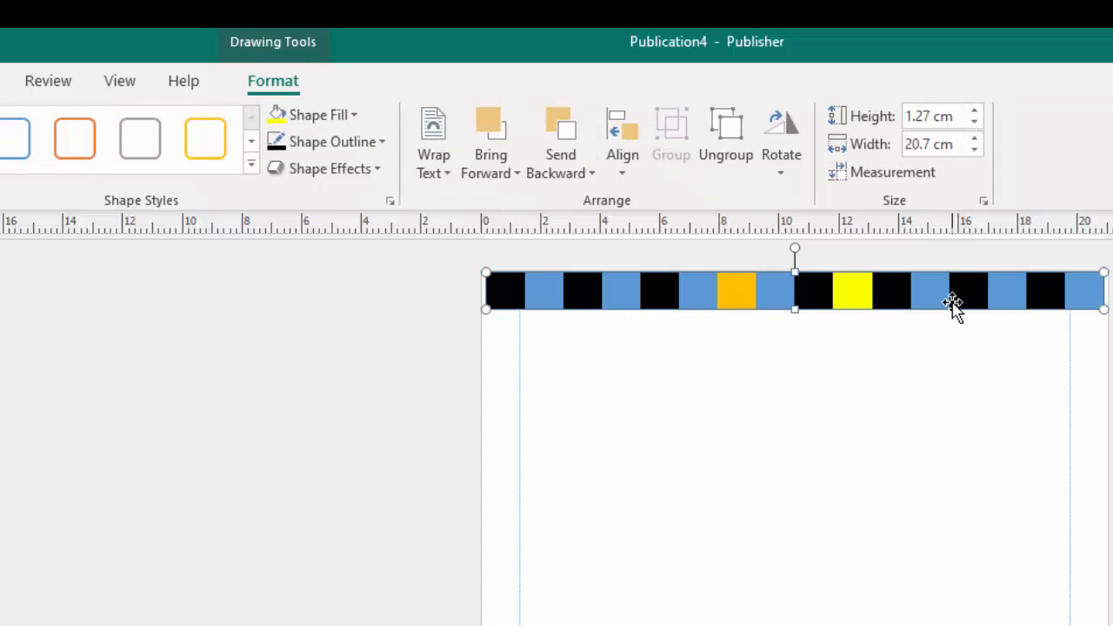
{"action": "key", "text": "Delete"}
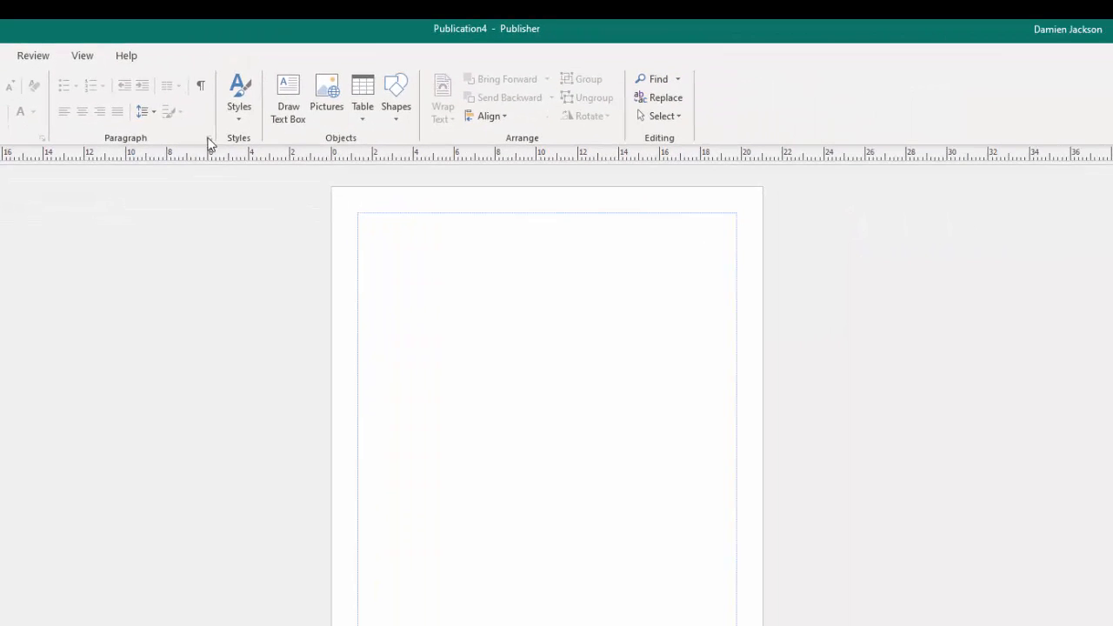
Browse the full Borders & Accents library, examining its bars, boxes, emphasis and frame designs.
{"action": "key", "text": "alt+n"}
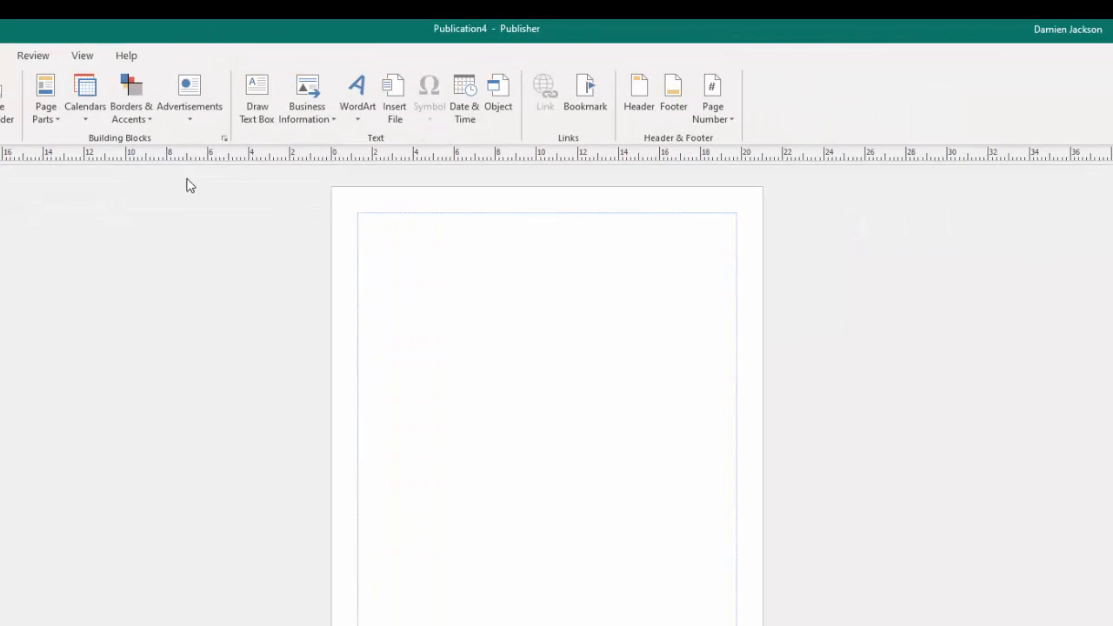
{"action": "left_click", "coordinate": [145, 107]}
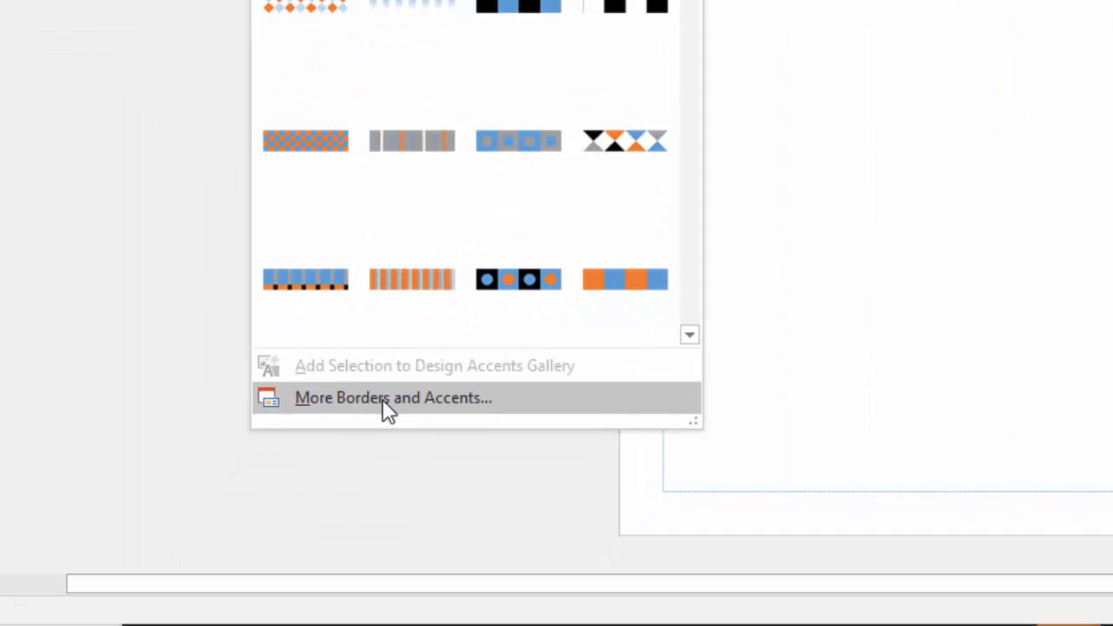
{"action": "left_click", "coordinate": [383, 402]}
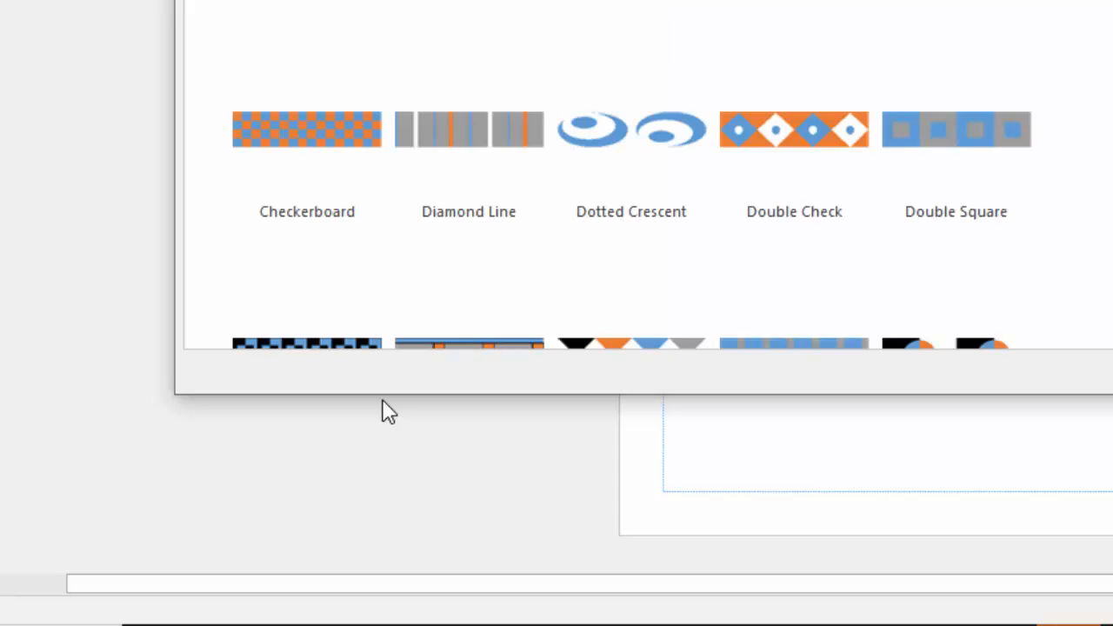
{"action": "scroll", "coordinate": [416, 177], "scroll_direction": "down", "scroll_amount": 5}
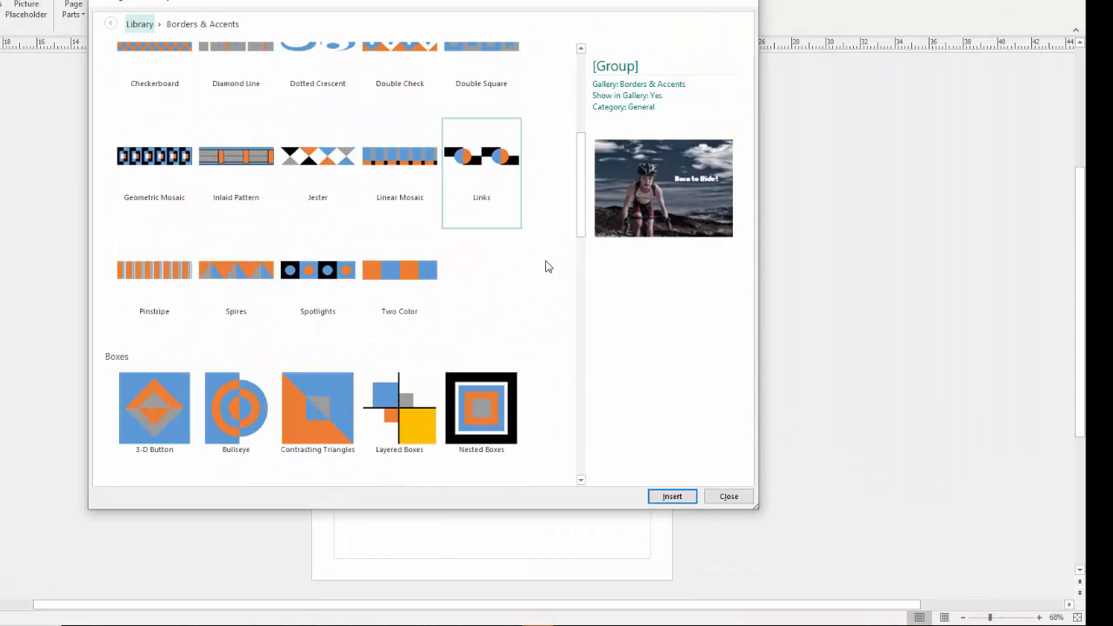
{"action": "scroll", "coordinate": [547, 266], "scroll_direction": "down", "scroll_amount": 5}
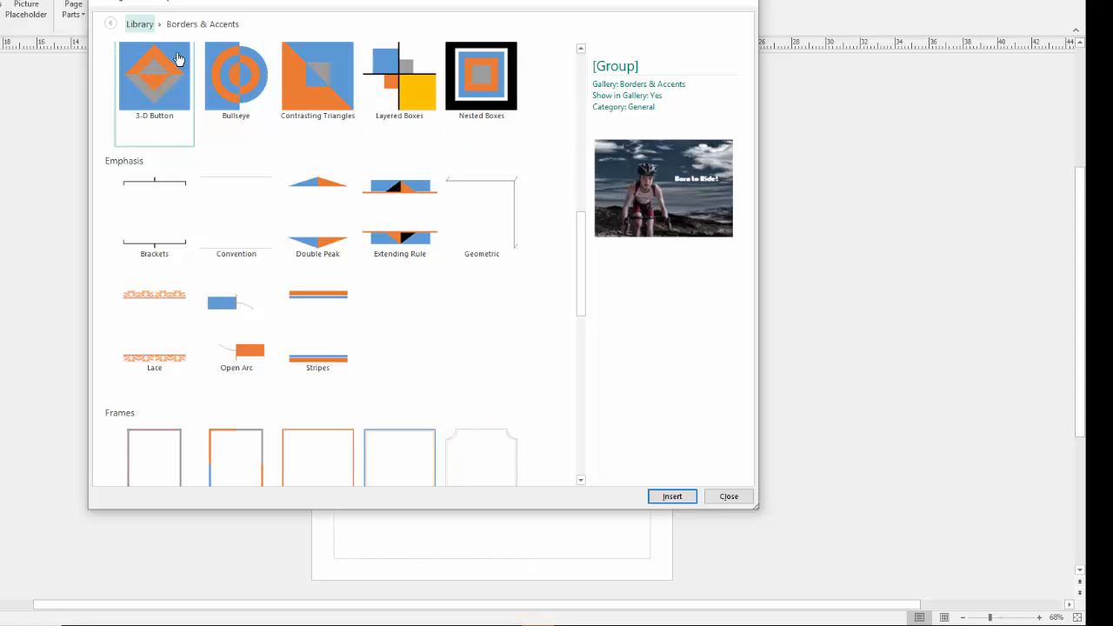
{"action": "scroll", "coordinate": [539, 195], "scroll_direction": "down", "scroll_amount": 2}
{"action": "scroll", "coordinate": [535, 275], "scroll_direction": "down", "scroll_amount": 4}
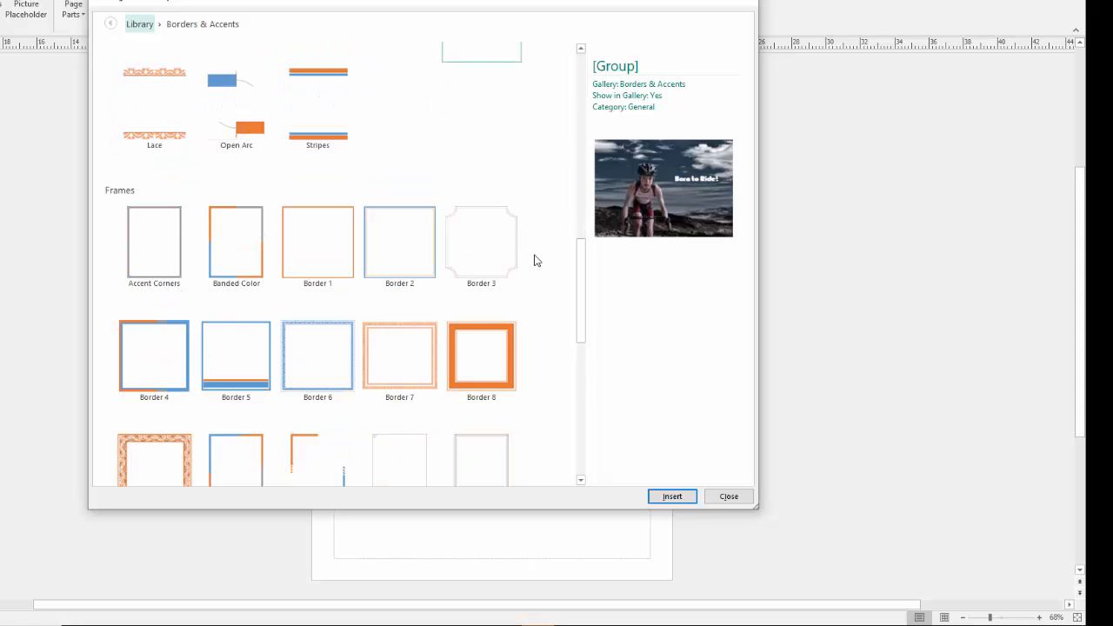
{"action": "scroll", "coordinate": [534, 264], "scroll_direction": "up", "scroll_amount": 15}
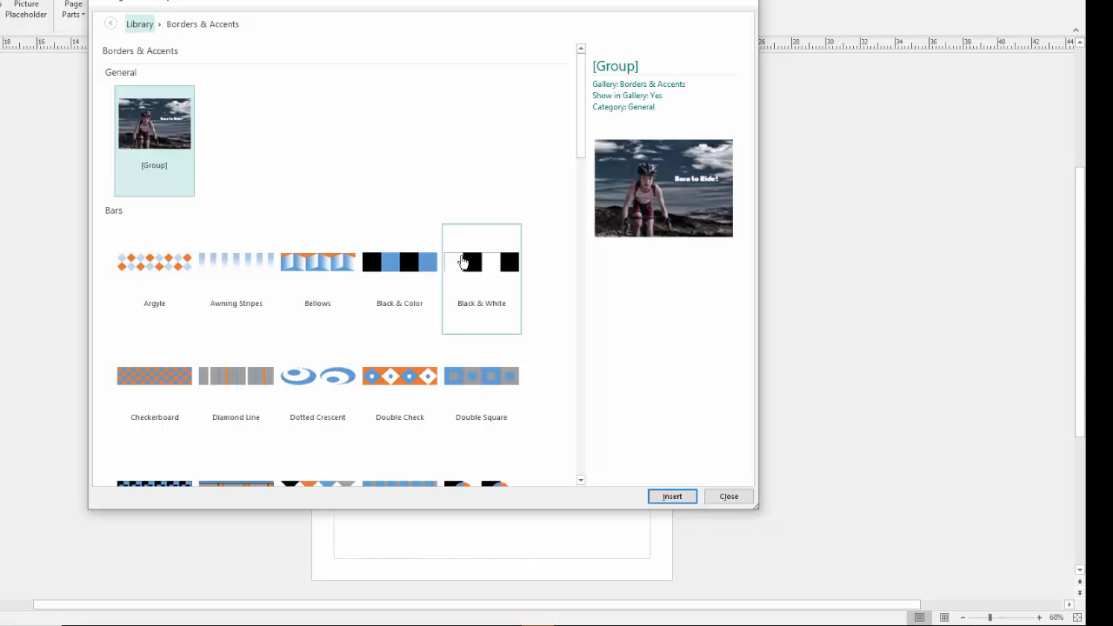
Insert the Bullseye design from the Boxes category and move it to the page's upper-left corner.
{"action": "scroll", "coordinate": [474, 262], "scroll_direction": "down", "scroll_amount": 4}
{"action": "scroll", "coordinate": [473, 262], "scroll_direction": "up", "scroll_amount": 2}
{"action": "scroll", "coordinate": [474, 262], "scroll_direction": "down", "scroll_amount": 4}
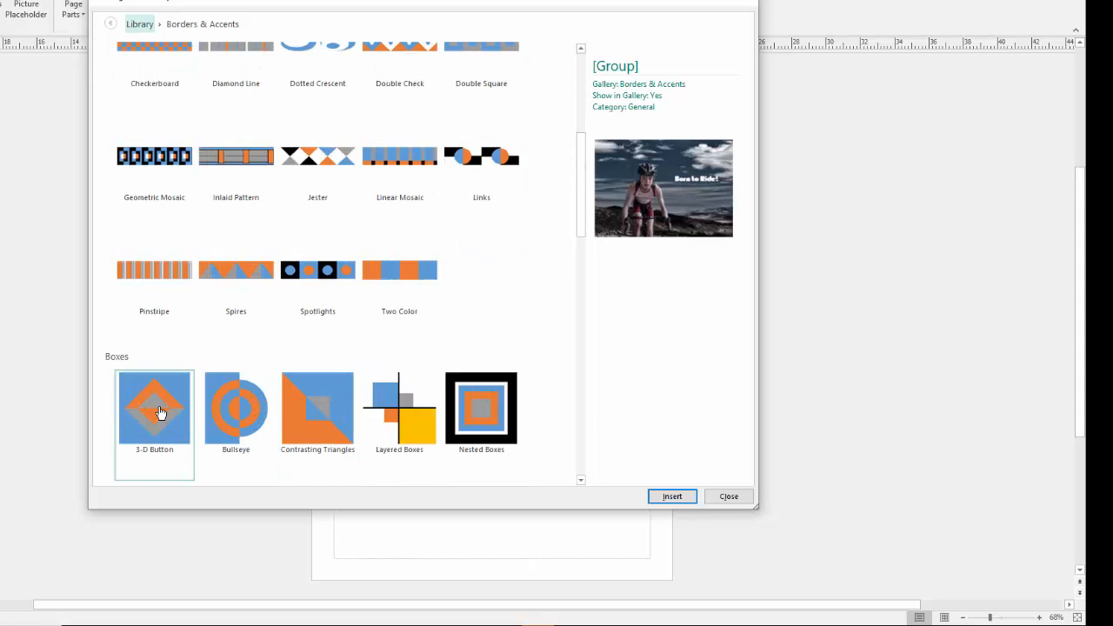
{"action": "left_click", "coordinate": [239, 405]}
{"action": "left_click", "coordinate": [672, 496]}
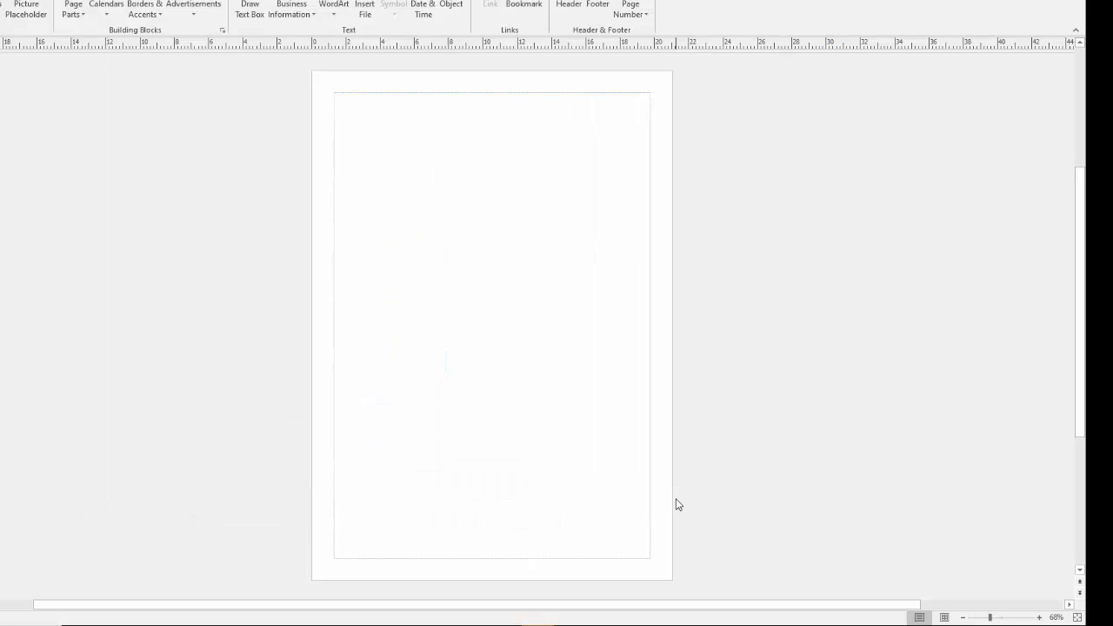
{"action": "left_click_drag", "start_coordinate": [481, 315], "coordinate": [466, 292]}
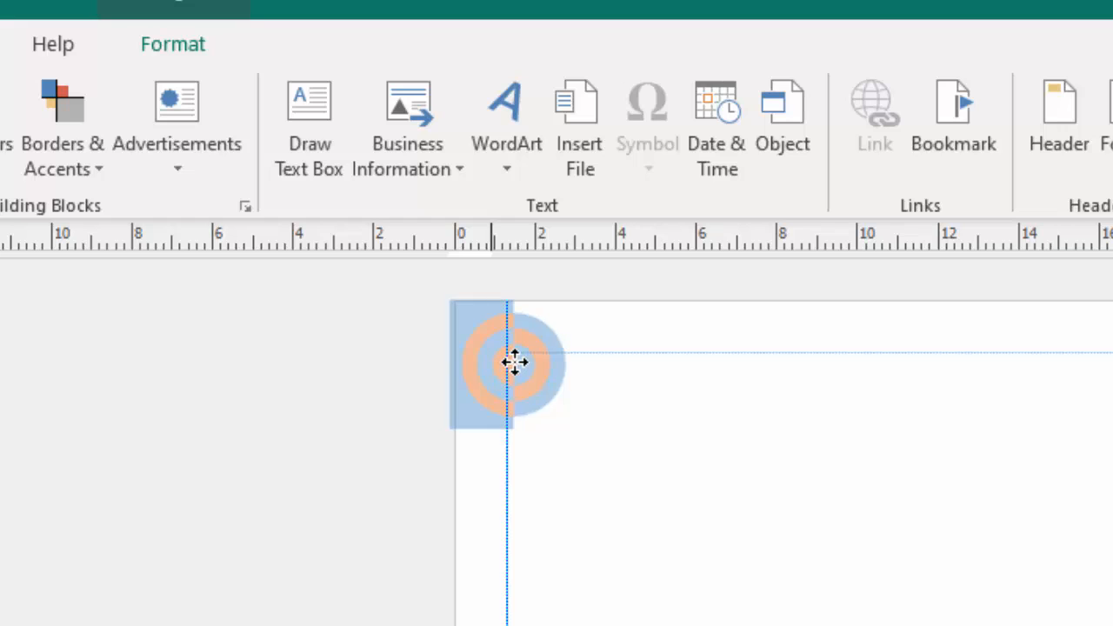
{"action": "left_click_drag", "start_coordinate": [514, 362], "coordinate": [514, 362]}
{"action": "left_click", "coordinate": [674, 492]}
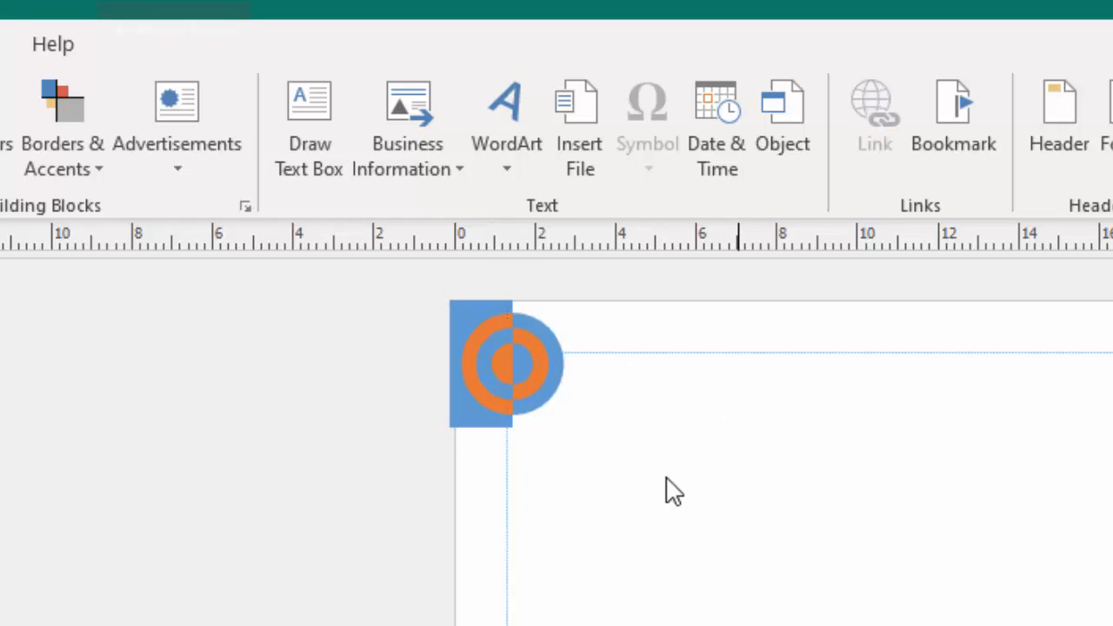
Enlarge the bullseye to about 18 cm wide and fill its outer orange half-ring with standard yellow.
{"action": "left_click", "coordinate": [563, 374]}
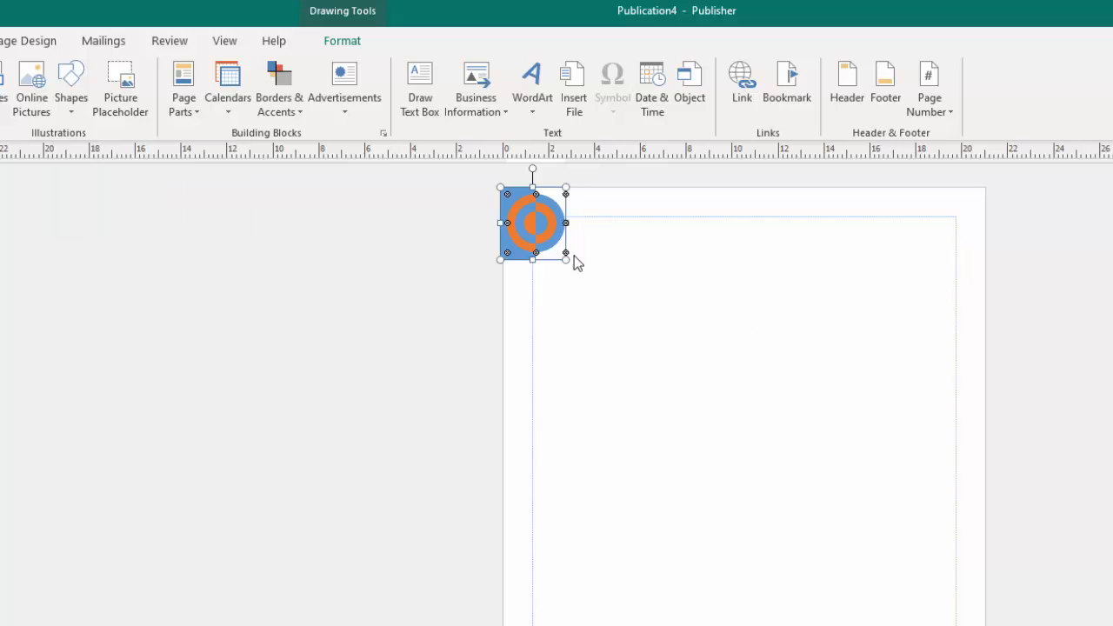
{"action": "left_click_drag", "start_coordinate": [565, 253], "coordinate": [914, 563]}
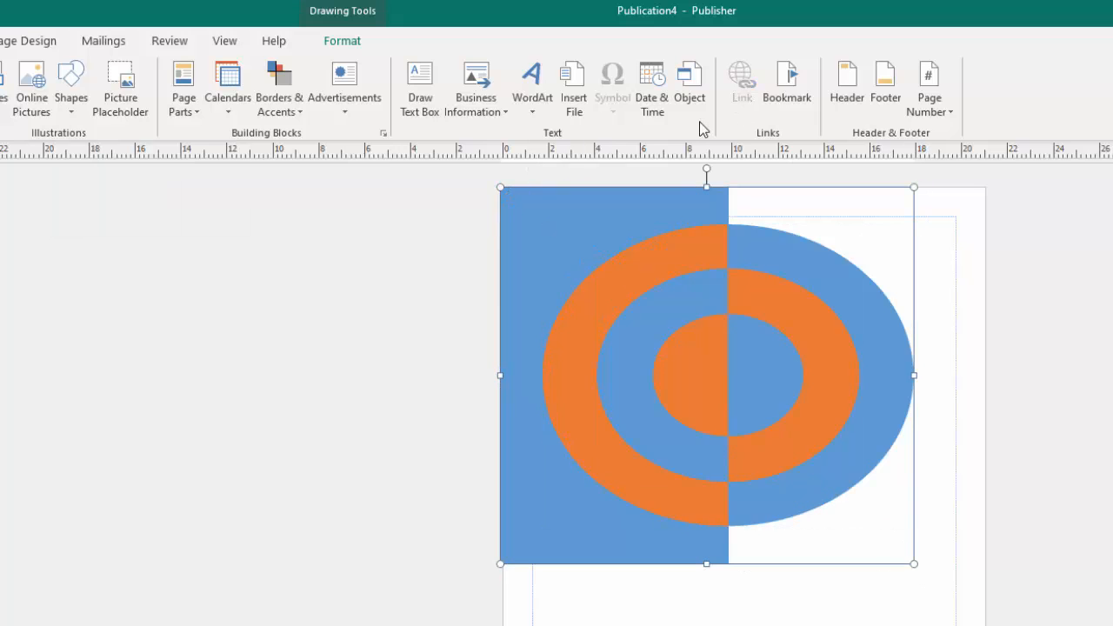
{"action": "left_click", "coordinate": [669, 251]}
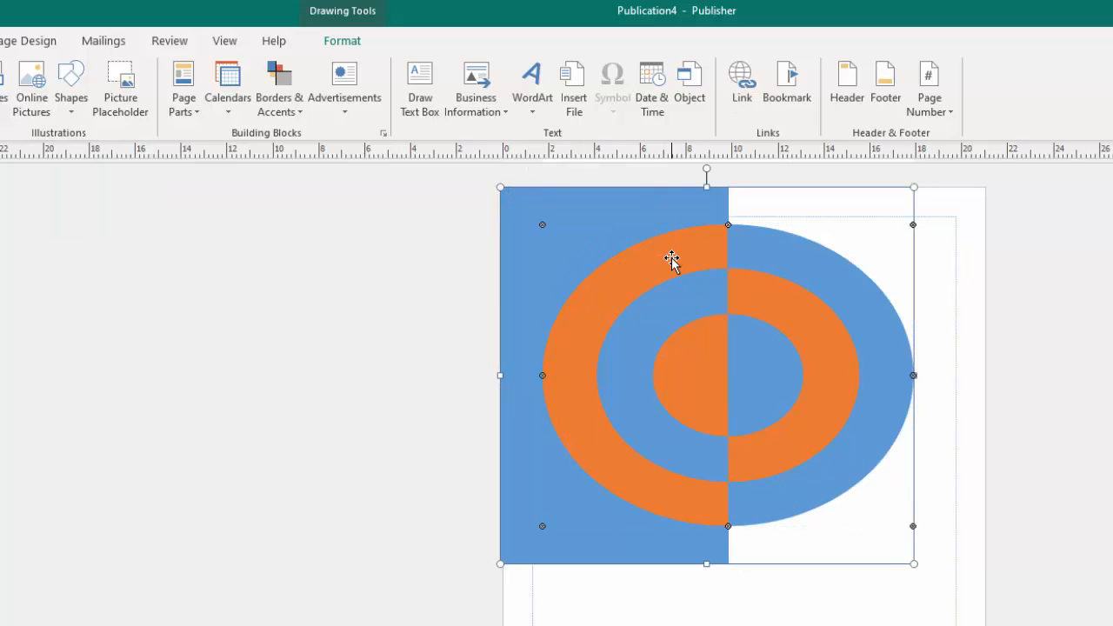
{"action": "left_click", "coordinate": [342, 40]}
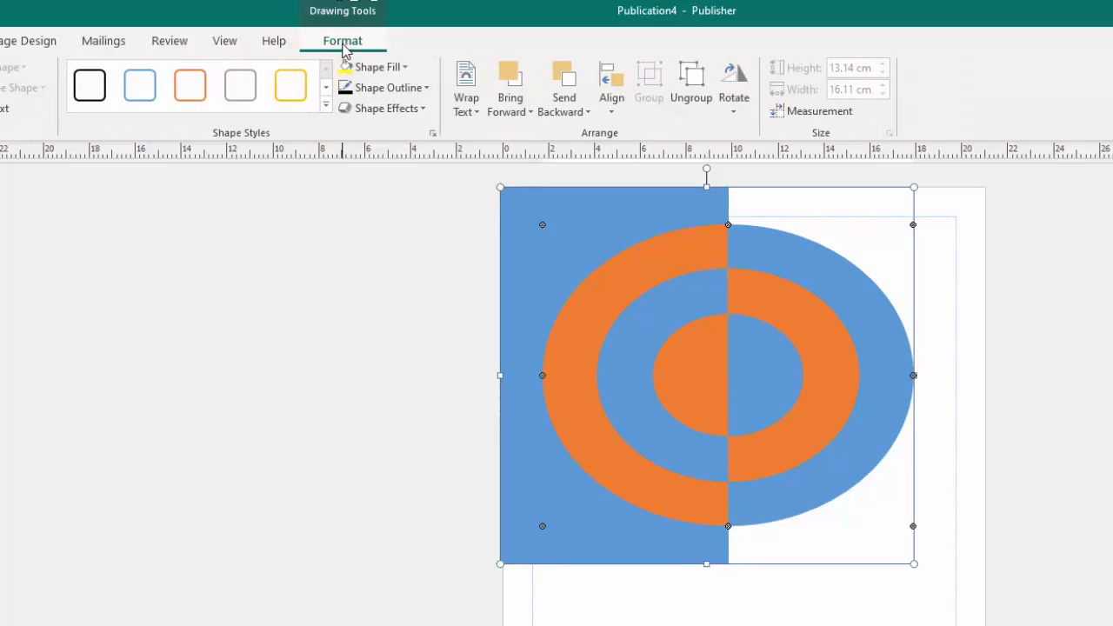
{"action": "left_click", "coordinate": [405, 68]}
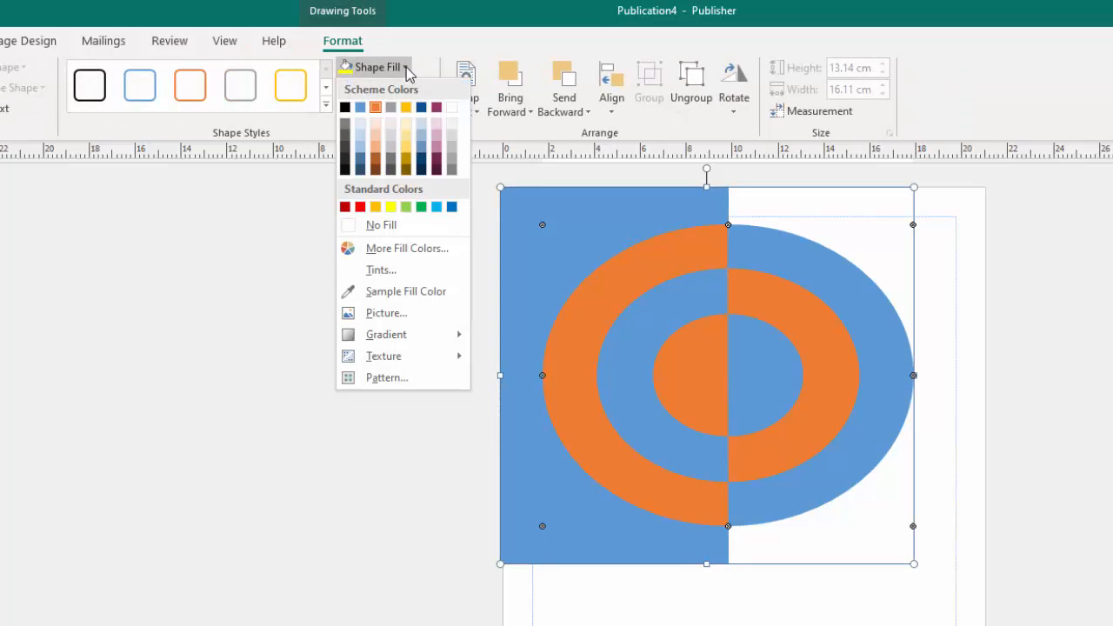
{"action": "left_click", "coordinate": [392, 207]}
{"action": "left_click", "coordinate": [840, 348]}
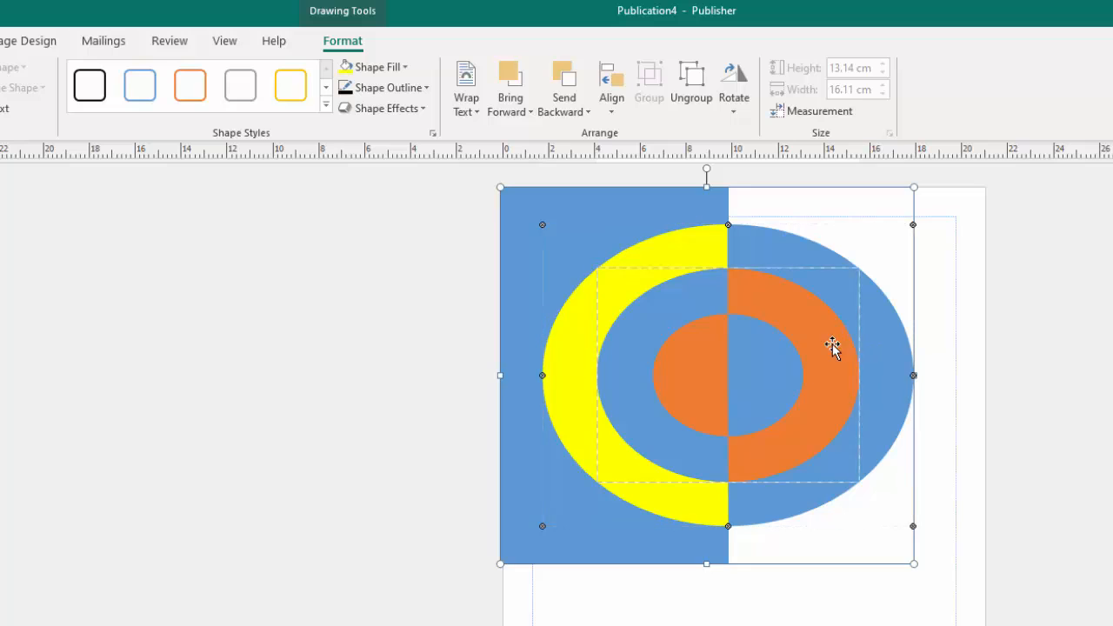
{"action": "left_click", "coordinate": [374, 73]}
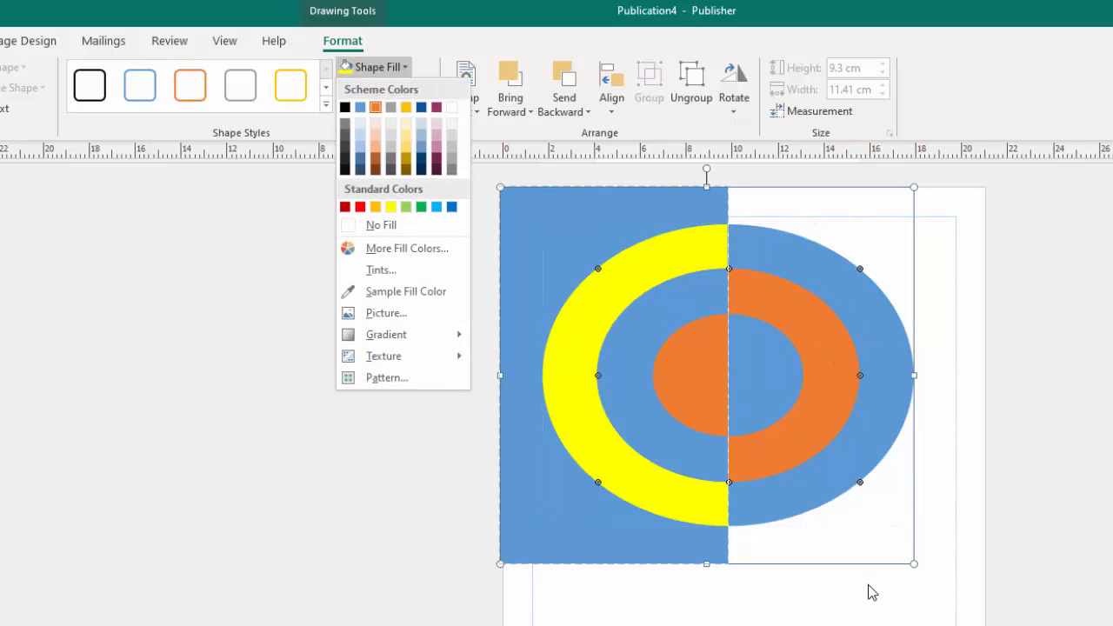
{"action": "left_click", "coordinate": [814, 623]}
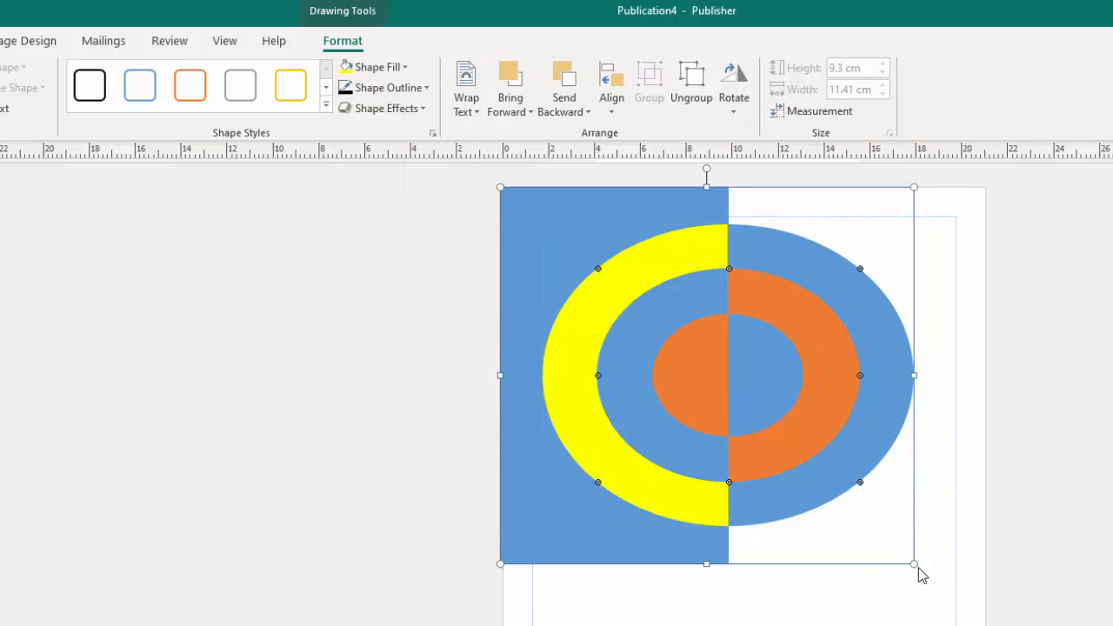
Shrink the bullseye to about 8.61 cm high and 11.18 cm wide, and delete it from the page.
{"action": "left_click_drag", "start_coordinate": [916, 563], "coordinate": [761, 387]}
{"action": "left_click", "coordinate": [647, 267]}
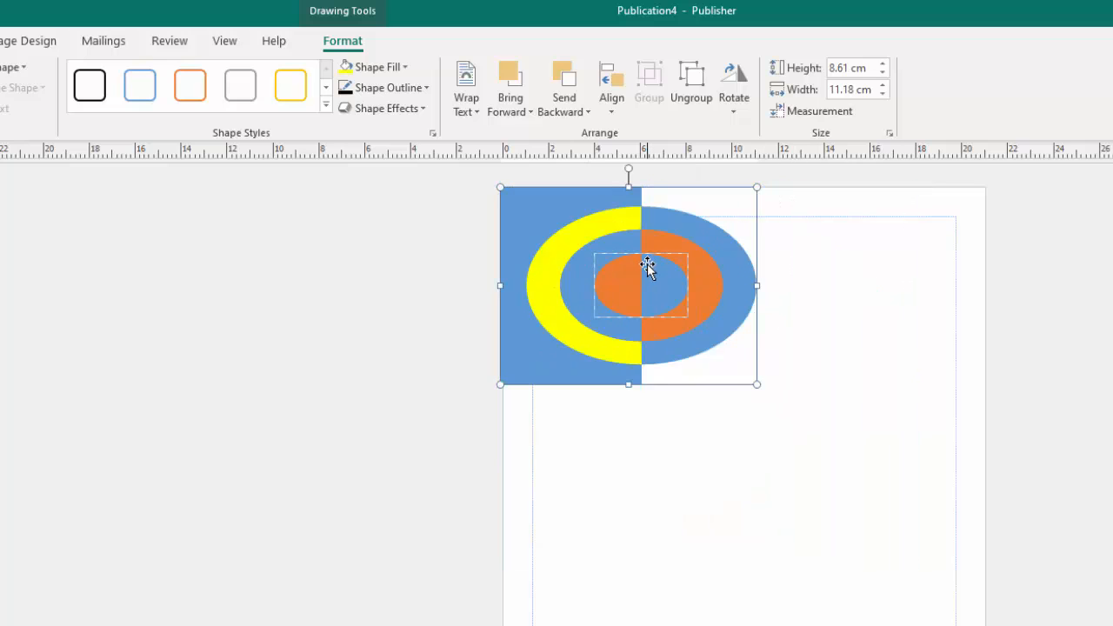
{"action": "key", "text": "Delete"}
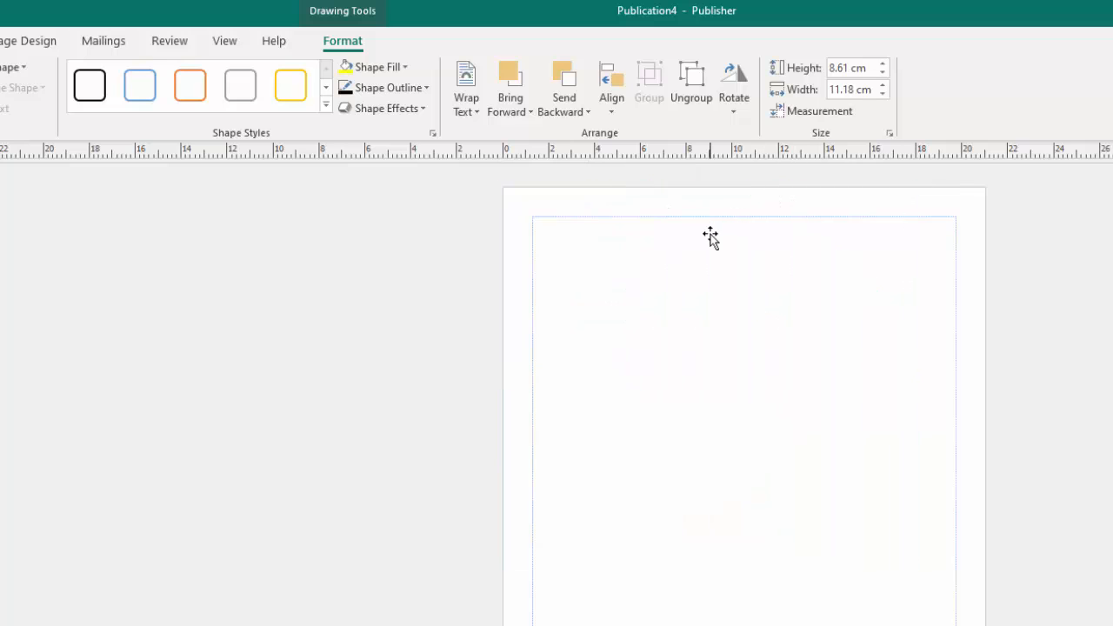
Insert the first Next Month calendar design and move it up the page so it fits between the side margins.
{"action": "left_click", "coordinate": [0, 41]}
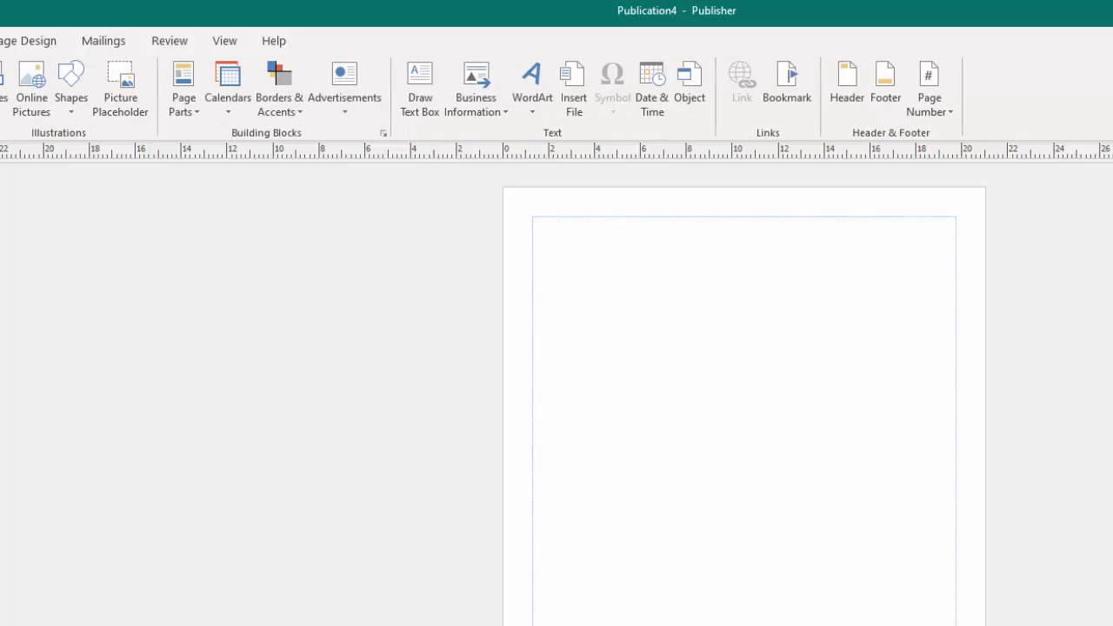
{"action": "left_click", "coordinate": [227, 87]}
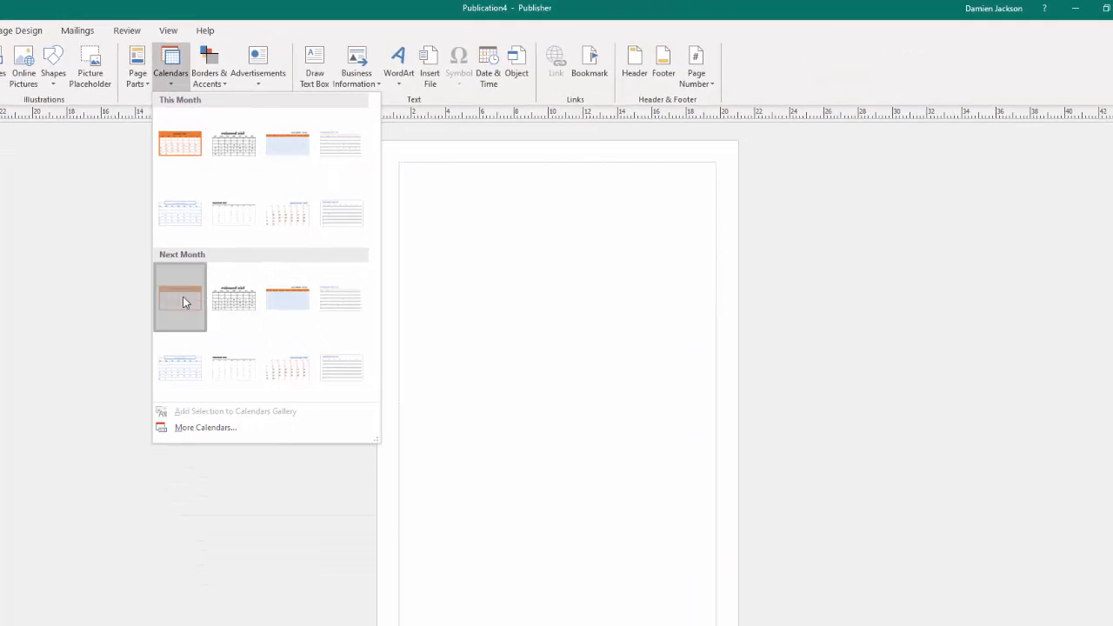
{"action": "left_click", "coordinate": [184, 298]}
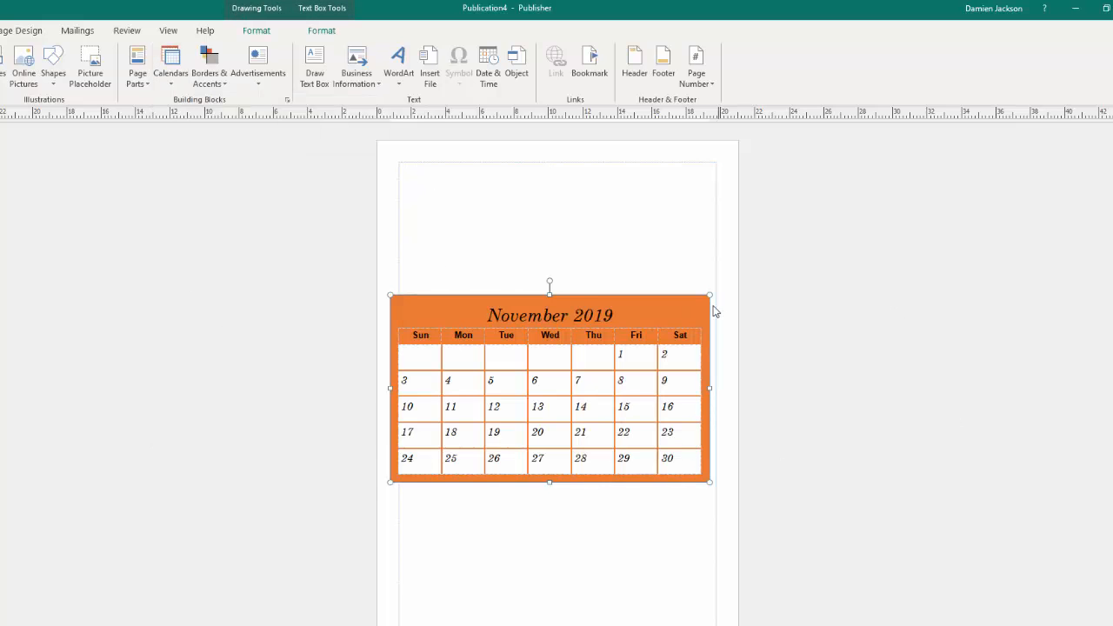
{"action": "left_click", "coordinate": [690, 292]}
{"action": "left_click_drag", "start_coordinate": [690, 292], "coordinate": [697, 199]}
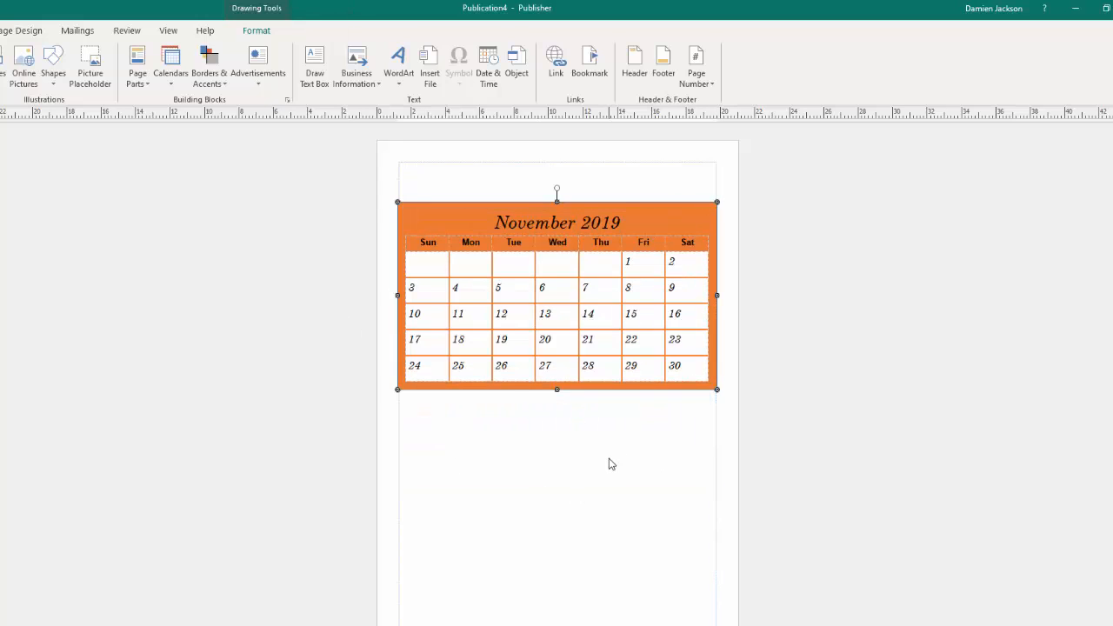
Try adding the text "jj" after the date in the calendar's 12 November cell and erase it.
{"action": "left_click", "coordinate": [507, 316]}
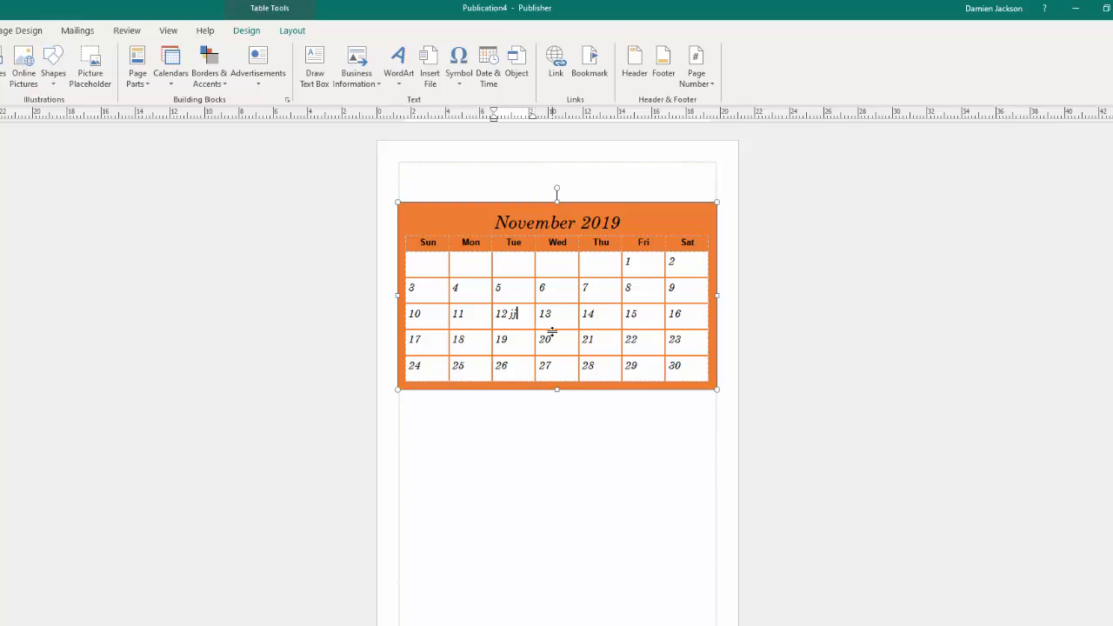
{"action": "key", "text": "BackSpace"}
{"action": "key", "text": "BackSpace"}
{"action": "key", "text": "BackSpace"}
Shrink the November 2019 calendar from its upper-right corner to about 11 cm wide and select its orange background.
{"action": "left_click_drag", "start_coordinate": [718, 201], "coordinate": [591, 243]}
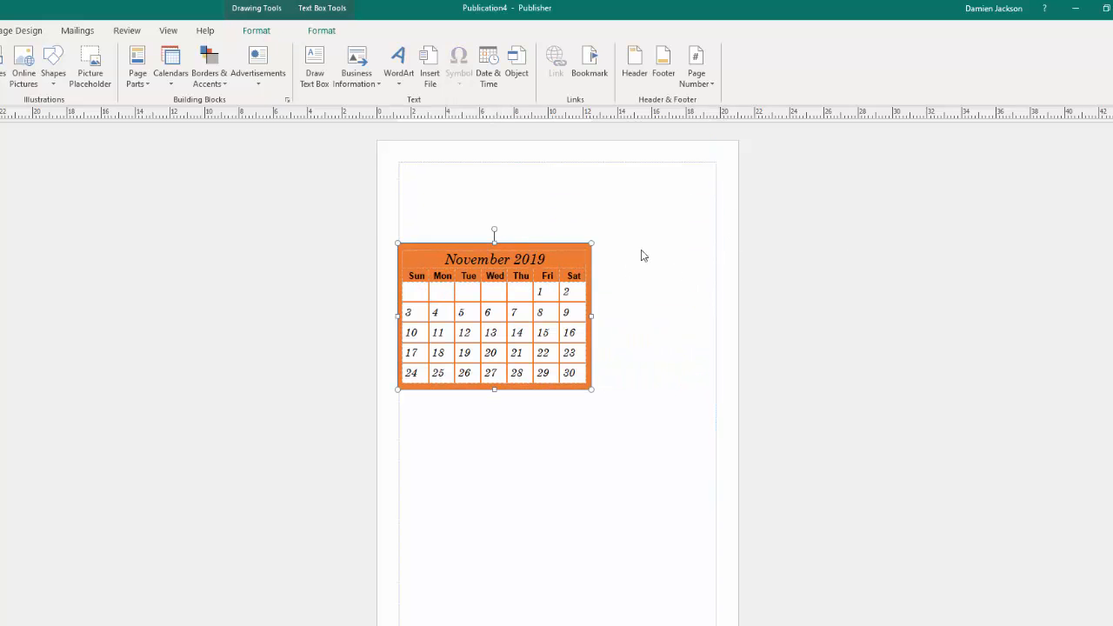
{"action": "left_click", "coordinate": [590, 254]}
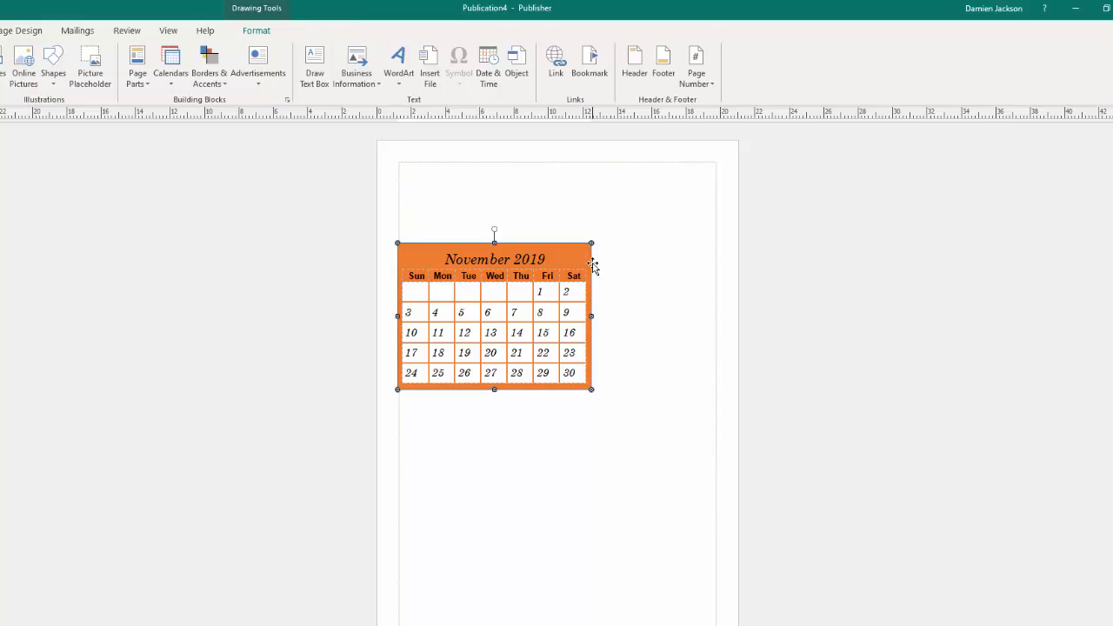
Fill the November 2019 calendar's background with the grey scheme colour and delete the calendar from the page.
{"action": "left_click", "coordinate": [257, 31]}
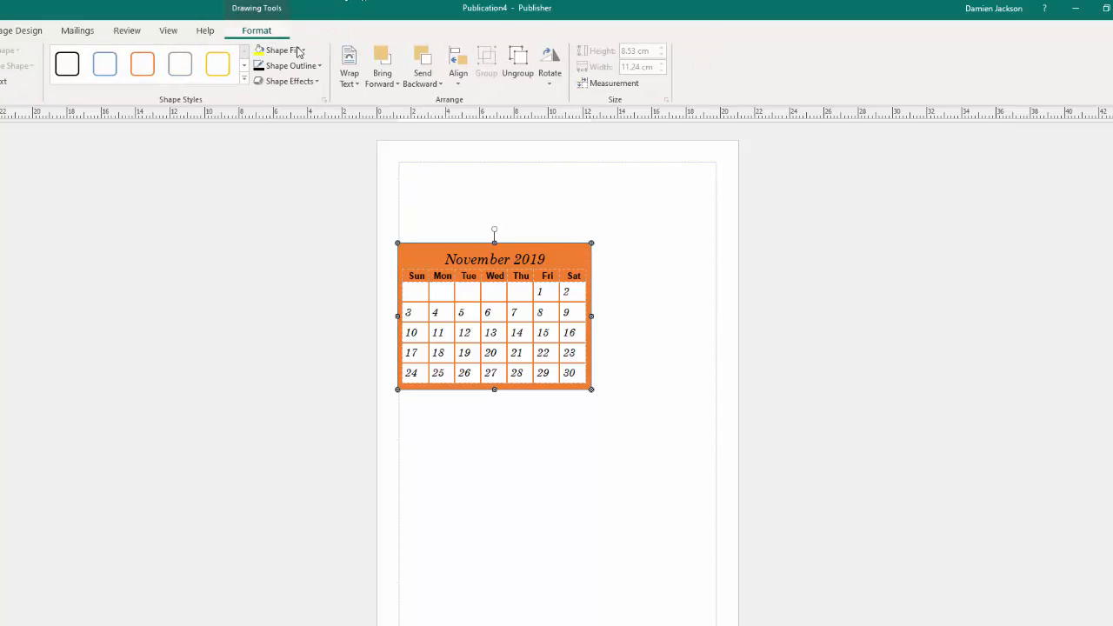
{"action": "left_click", "coordinate": [279, 50]}
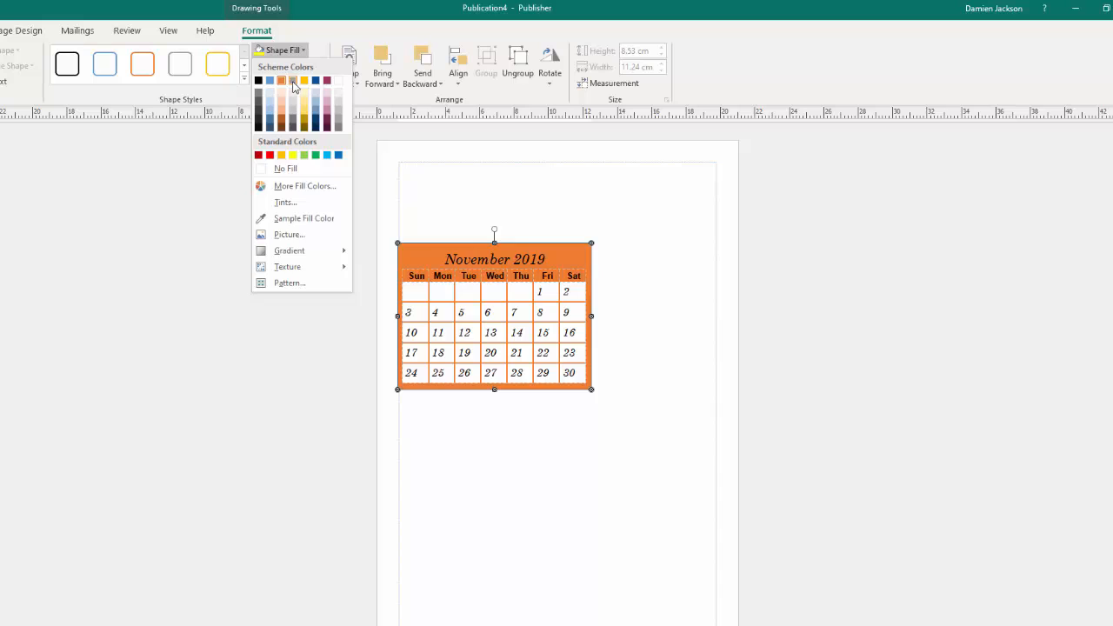
{"action": "left_click", "coordinate": [293, 81]}
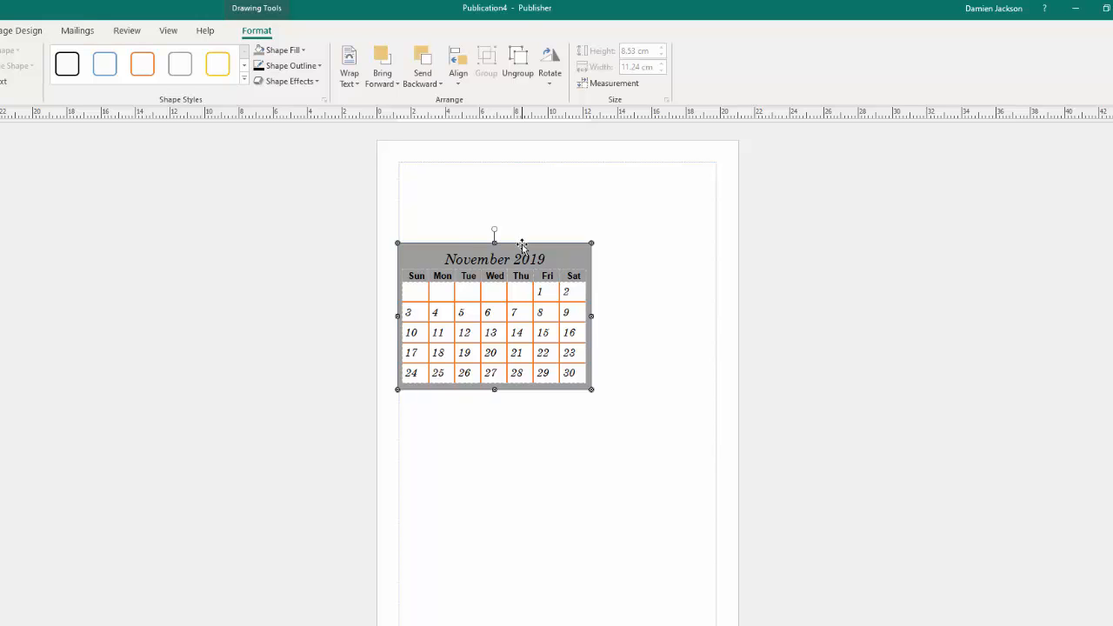
{"action": "key", "text": "Delete"}
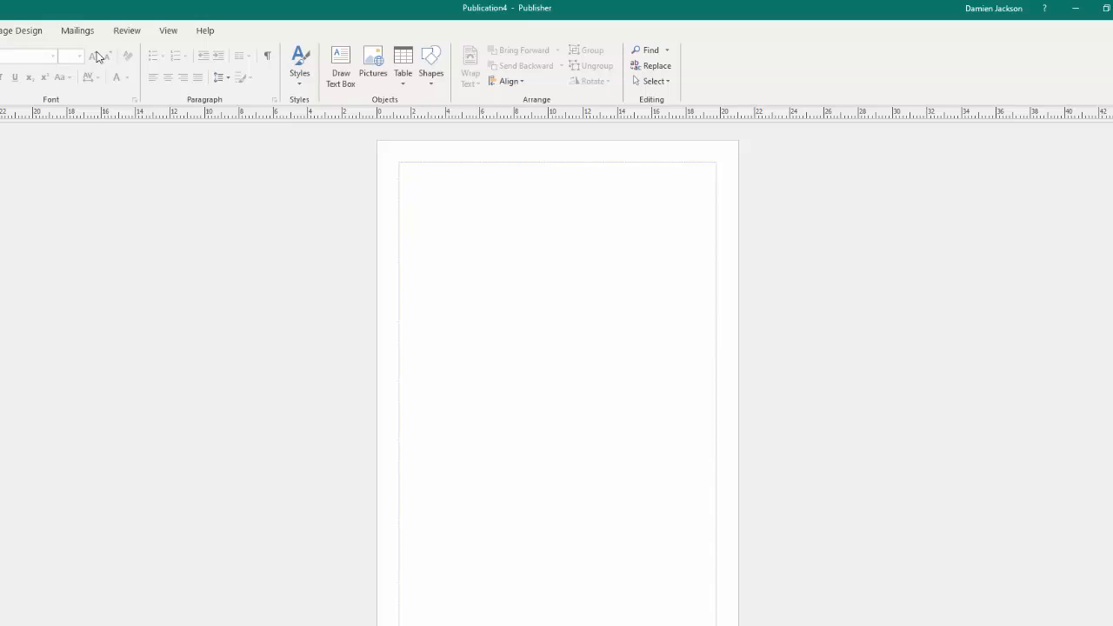
Insert the curved-ribbon FREE OFFER attention getter and enlarge it to about 6.19 cm high and 8.54 cm wide.
{"action": "left_click", "coordinate": [0, 30]}
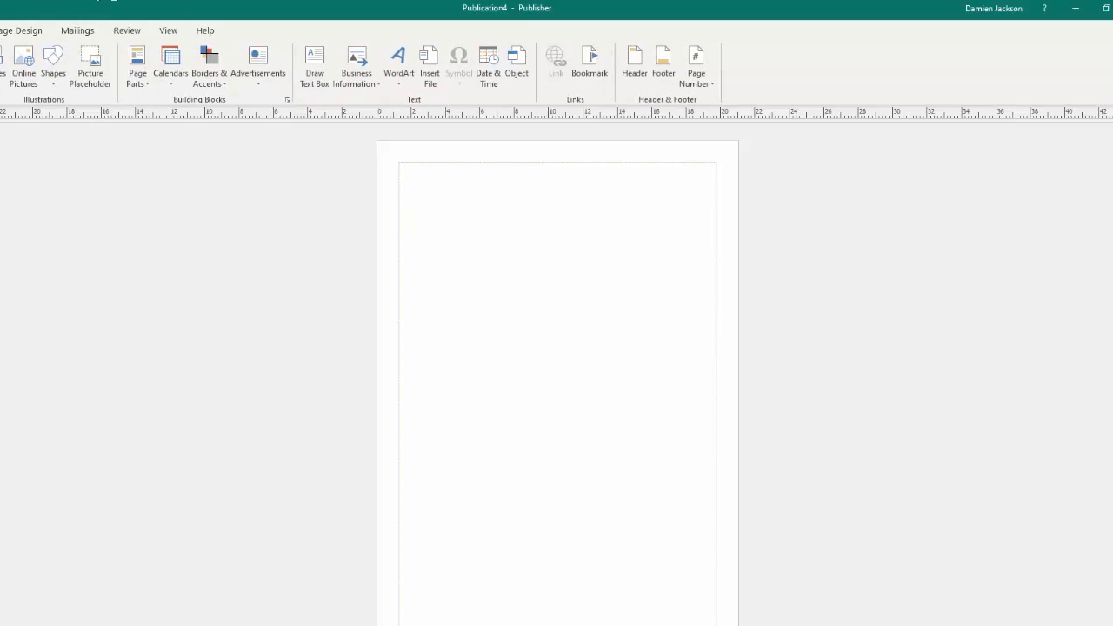
{"action": "left_click", "coordinate": [259, 85]}
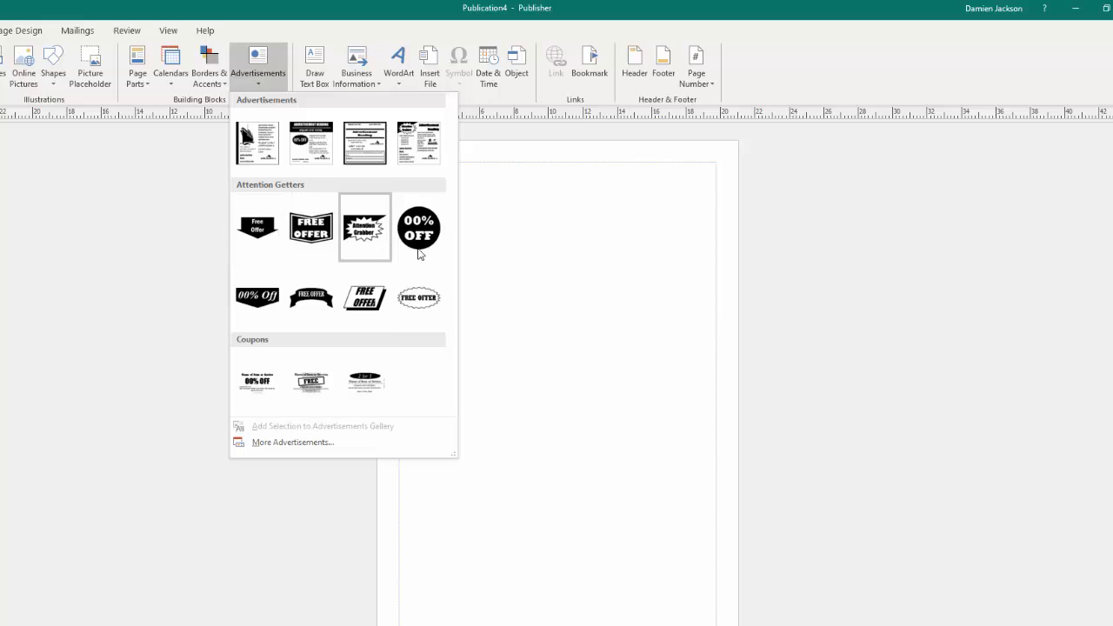
{"action": "left_click", "coordinate": [314, 294]}
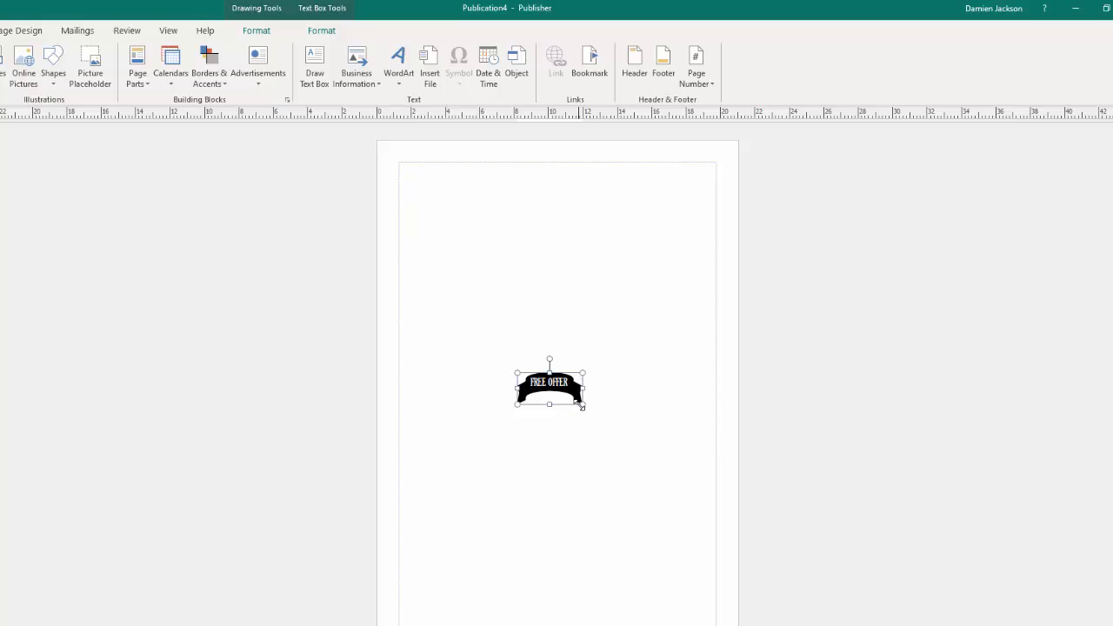
{"action": "left_click_drag", "start_coordinate": [583, 409], "coordinate": [661, 476]}
Fill the FREE OFFER ribbon shape with standard yellow.
{"action": "left_click", "coordinate": [609, 417]}
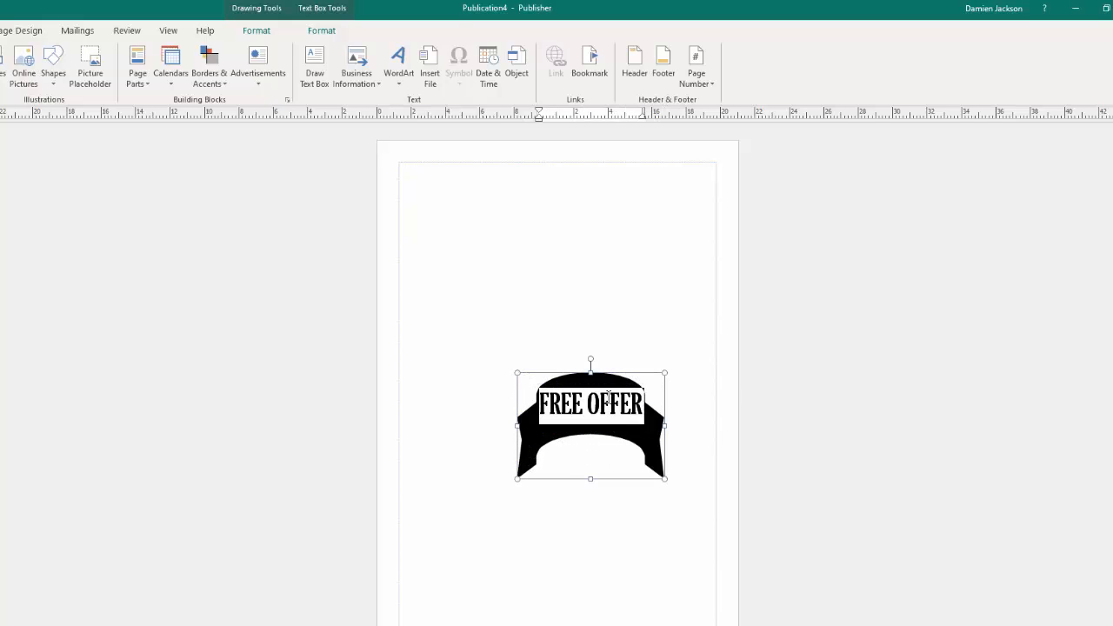
{"action": "left_click", "coordinate": [533, 448]}
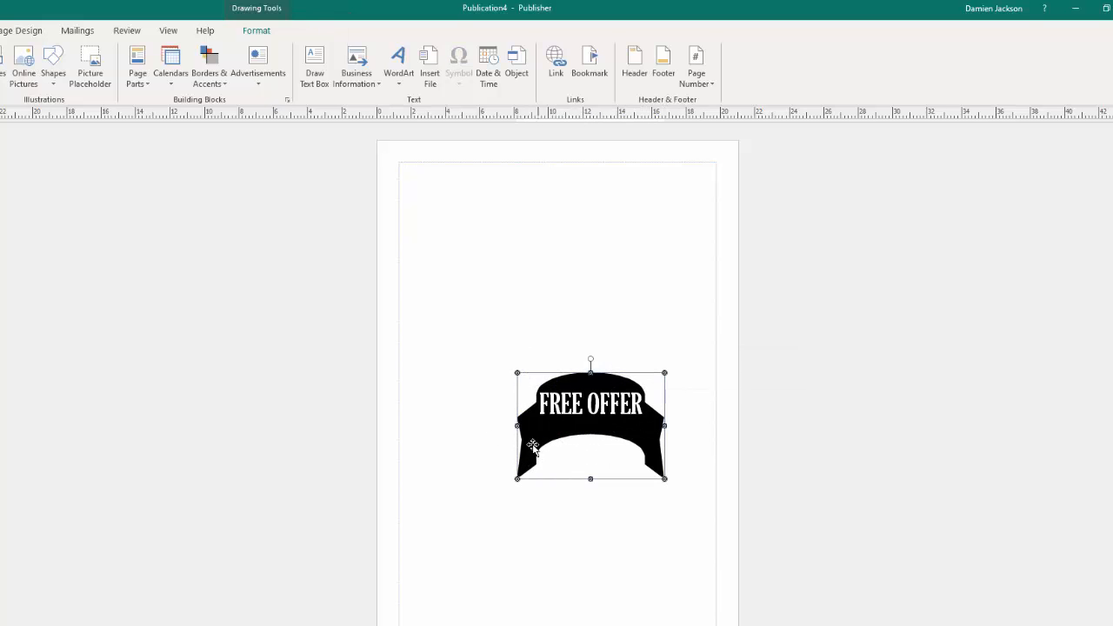
{"action": "left_click", "coordinate": [261, 31]}
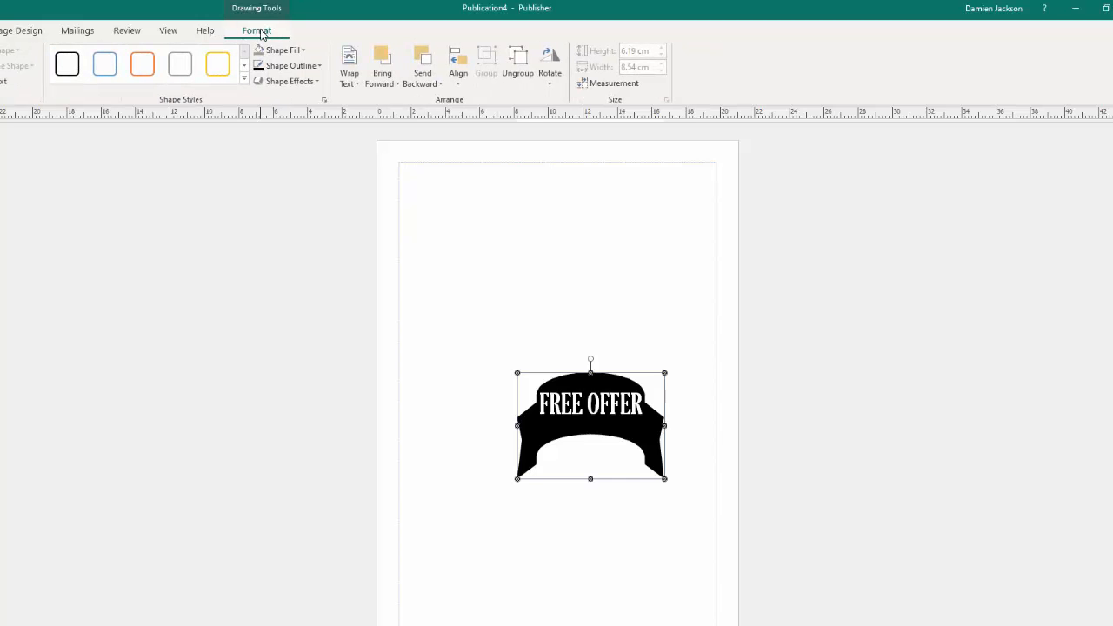
{"action": "left_click", "coordinate": [301, 50]}
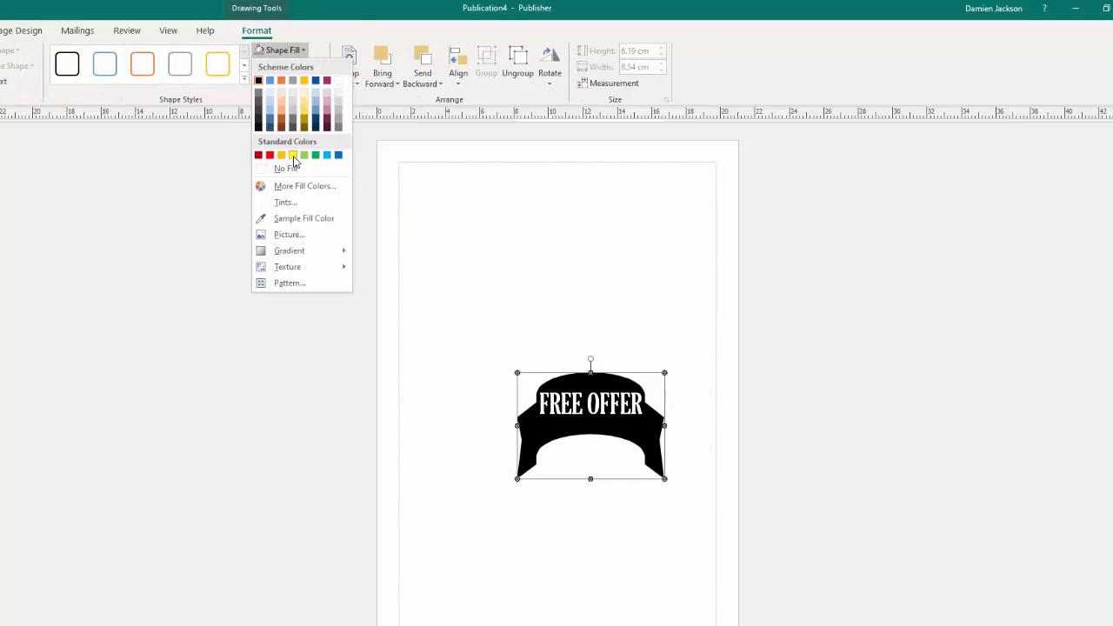
{"action": "left_click", "coordinate": [292, 154]}
Select the FREE OFFER text, deselect it, and delete the whole yellow attention getter from the page.
{"action": "triple_click", "coordinate": [621, 407]}
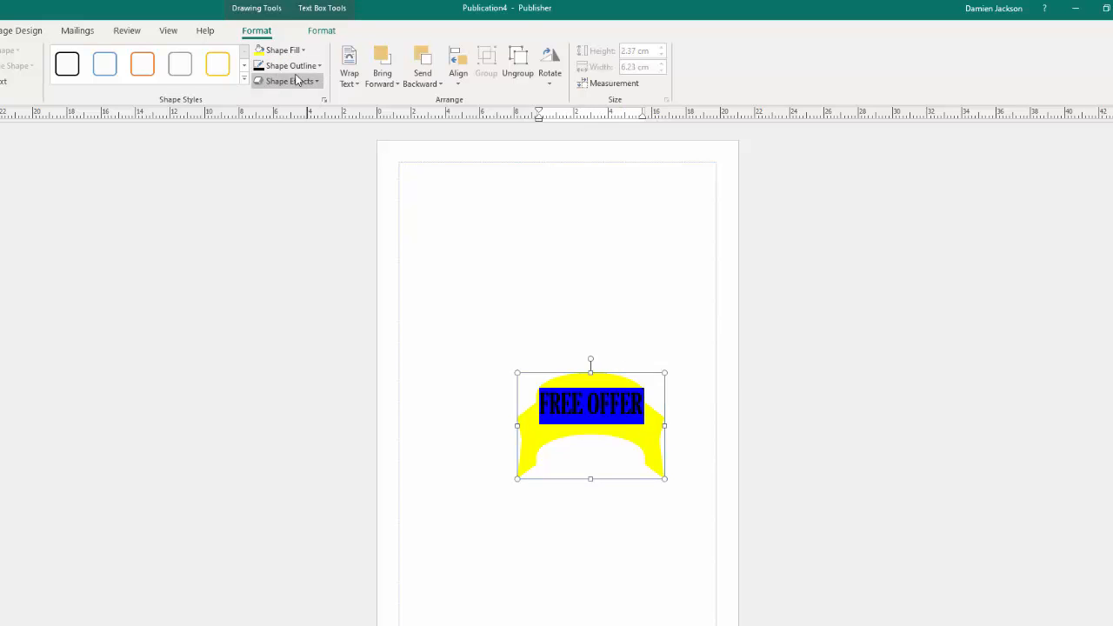
{"action": "left_click", "coordinate": [678, 322]}
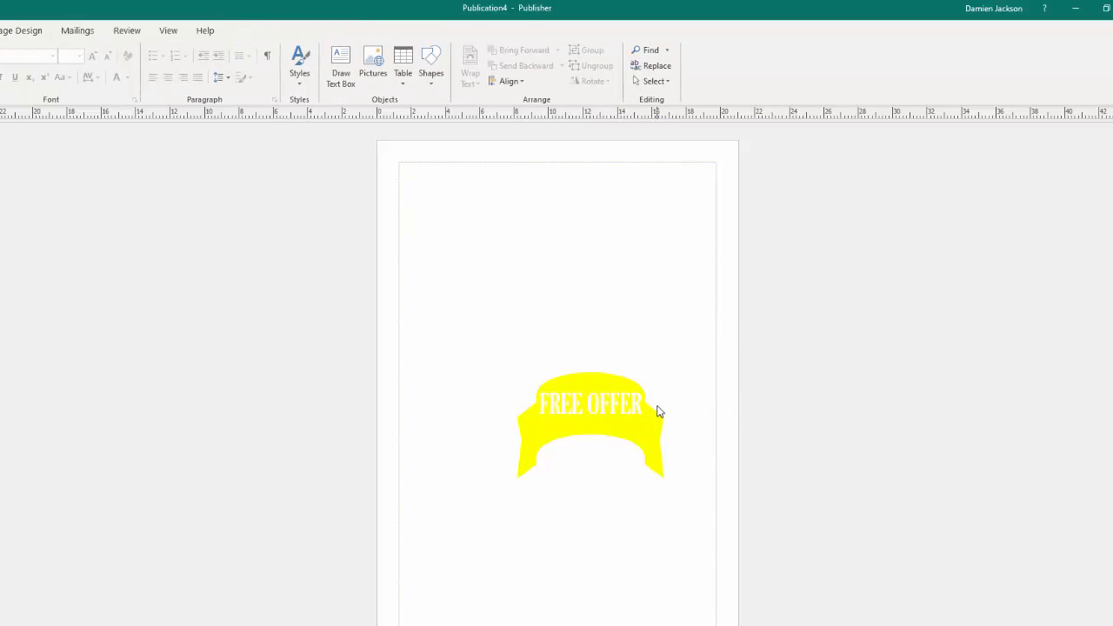
{"action": "triple_click", "coordinate": [594, 387]}
{"action": "left_click", "coordinate": [567, 372]}
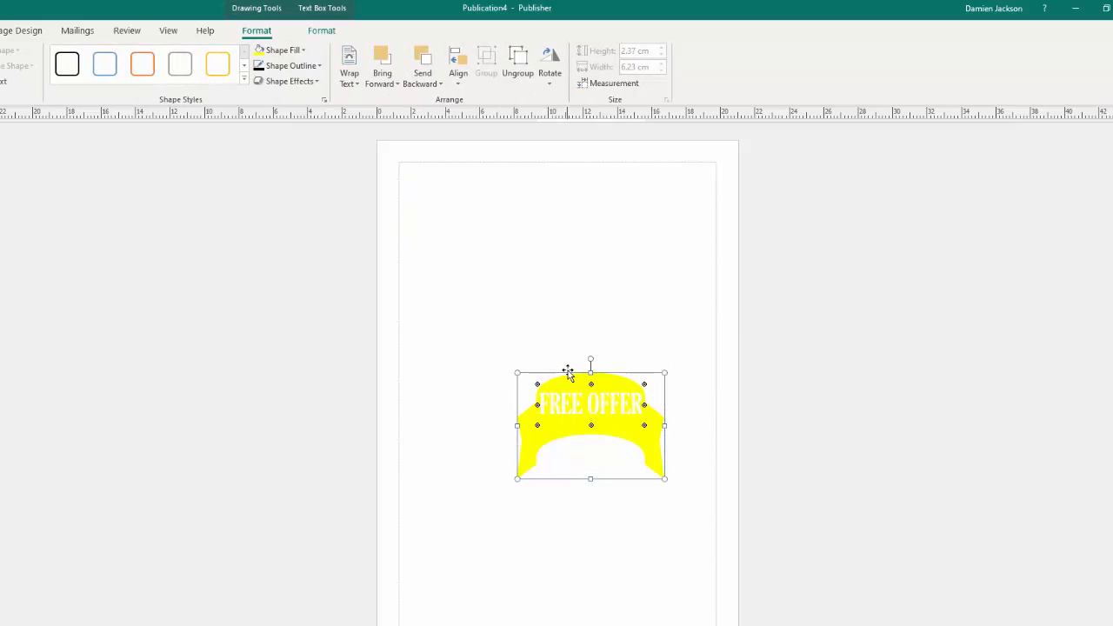
{"action": "key", "text": "Delete"}
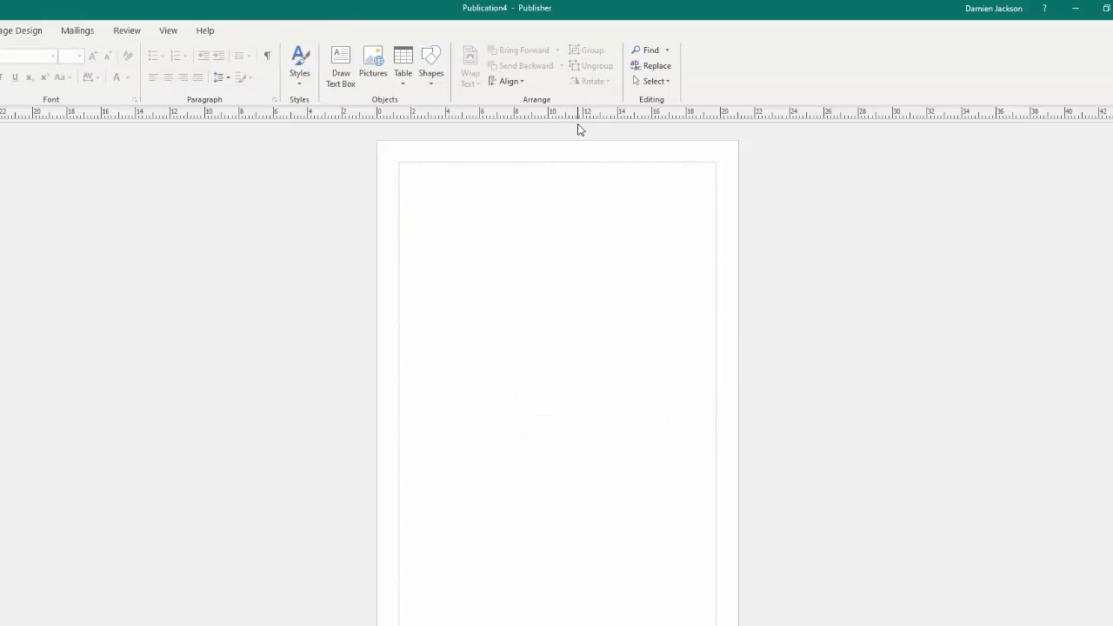